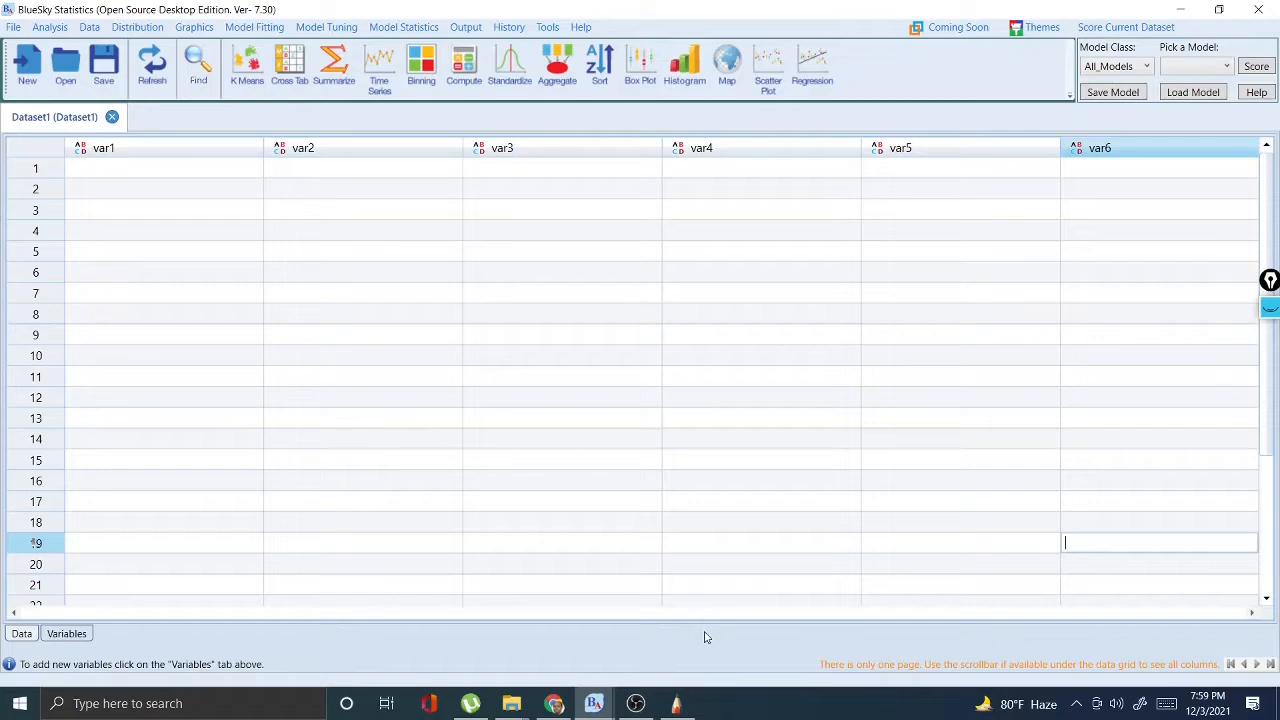
- Switch to the SketchBook slide, handwrite "mtcars" above "mileage" with a double underline, and draw an arrow pointing to question 1
left_click(676, 703)
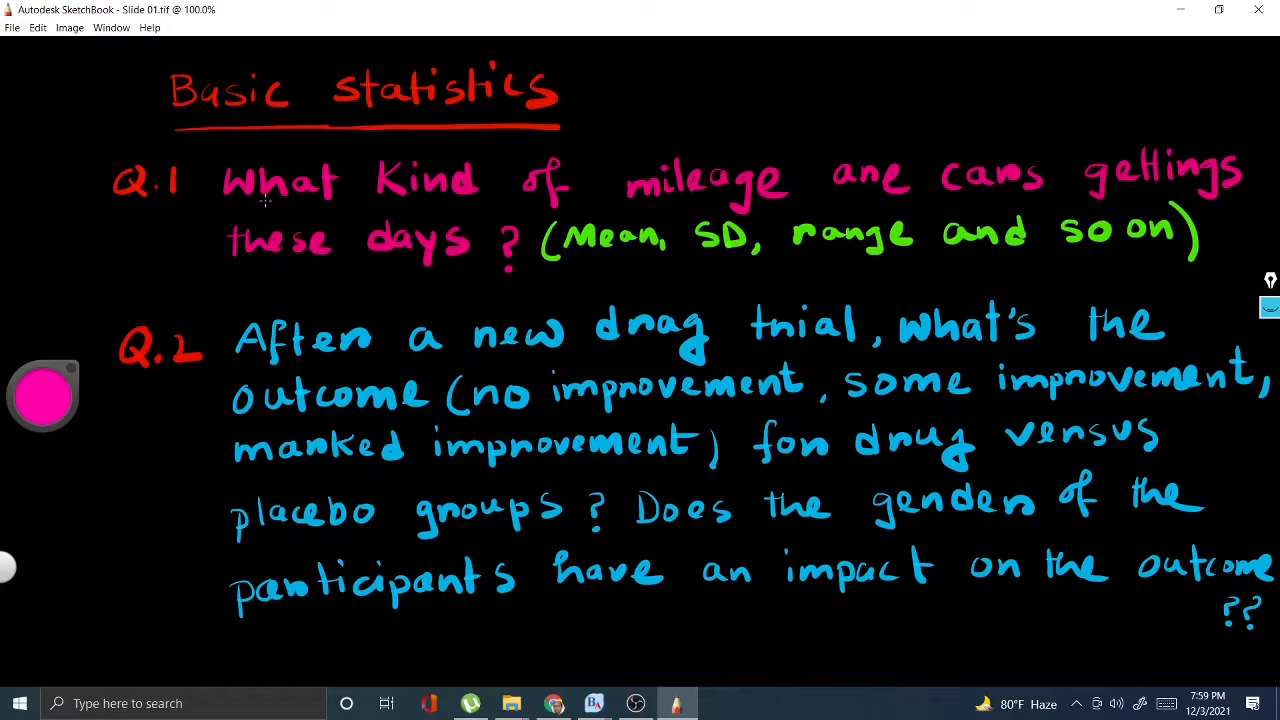
left_click_drag(323, 282, 362, 281)
left_click_drag(629, 142, 806, 78)
left_click_drag(730, 132, 773, 117)
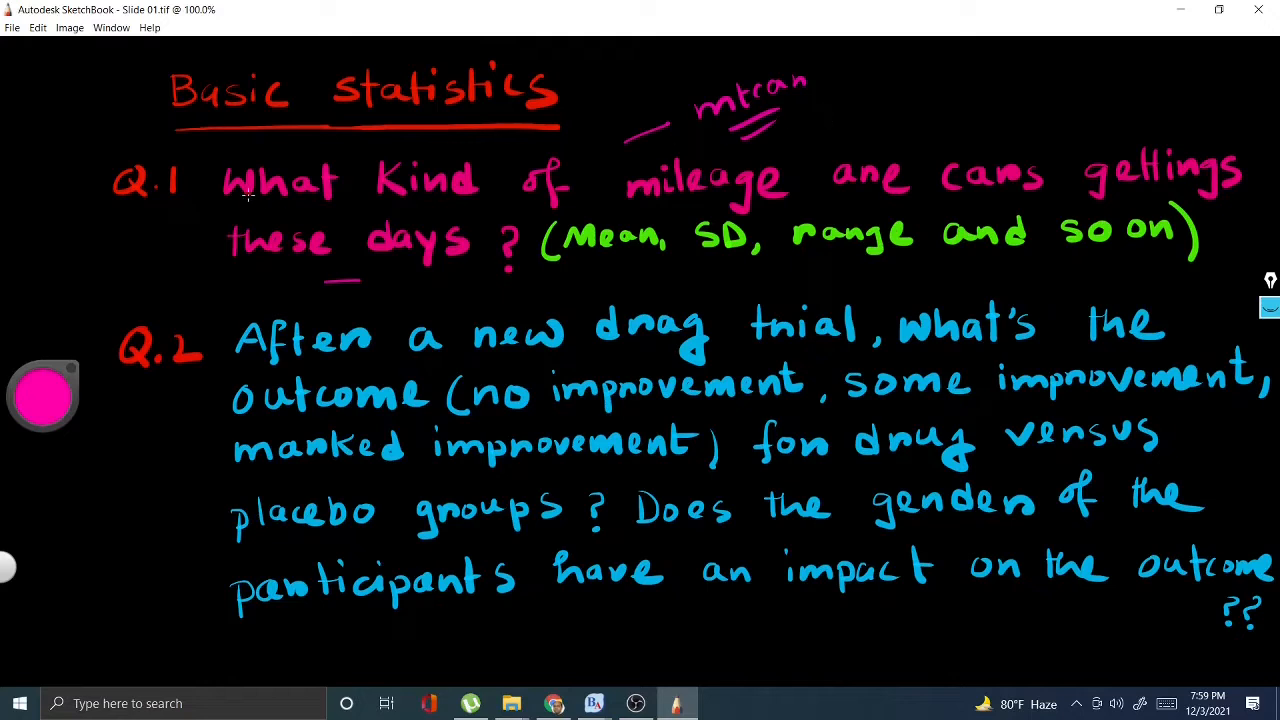
left_click_drag(128, 240, 199, 230)
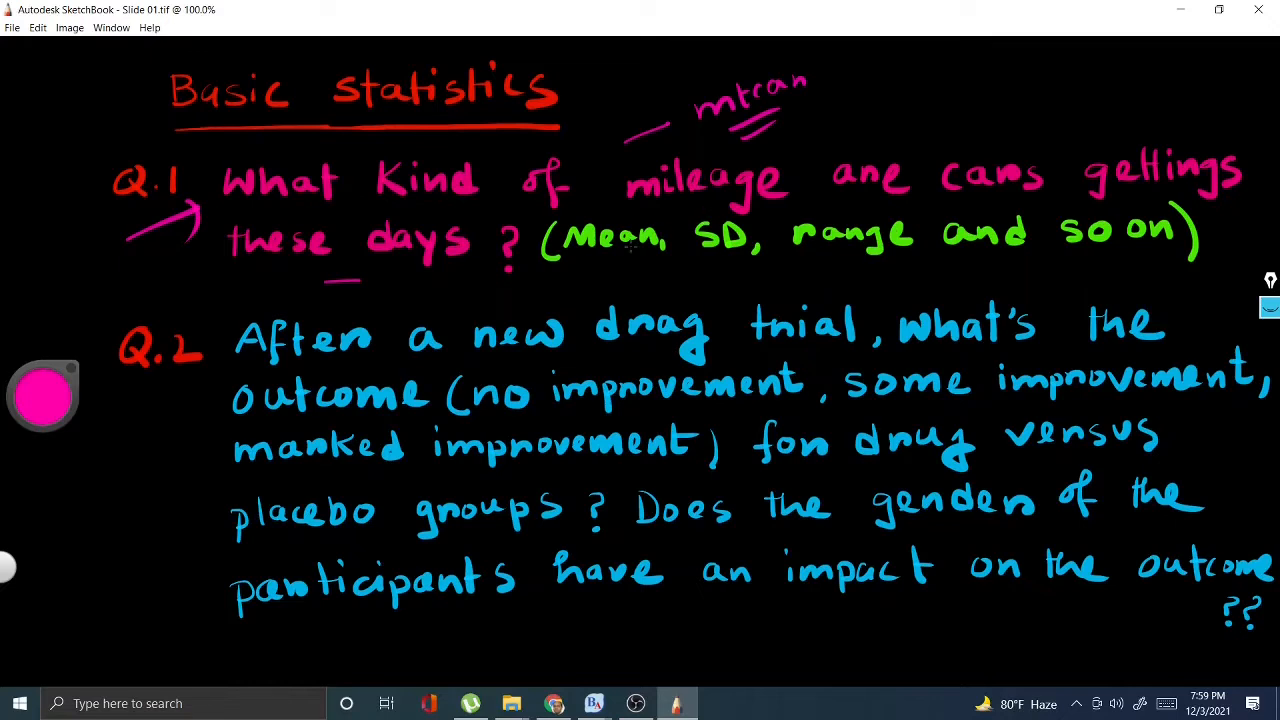
- Underline "Mean", "SD" and "range" in question 1 on the slide, and switch back to BlueSky Statistics
left_click_drag(584, 260, 613, 260)
left_click_drag(697, 260, 728, 260)
left_click_drag(833, 259, 852, 258)
key("alt+Tab")
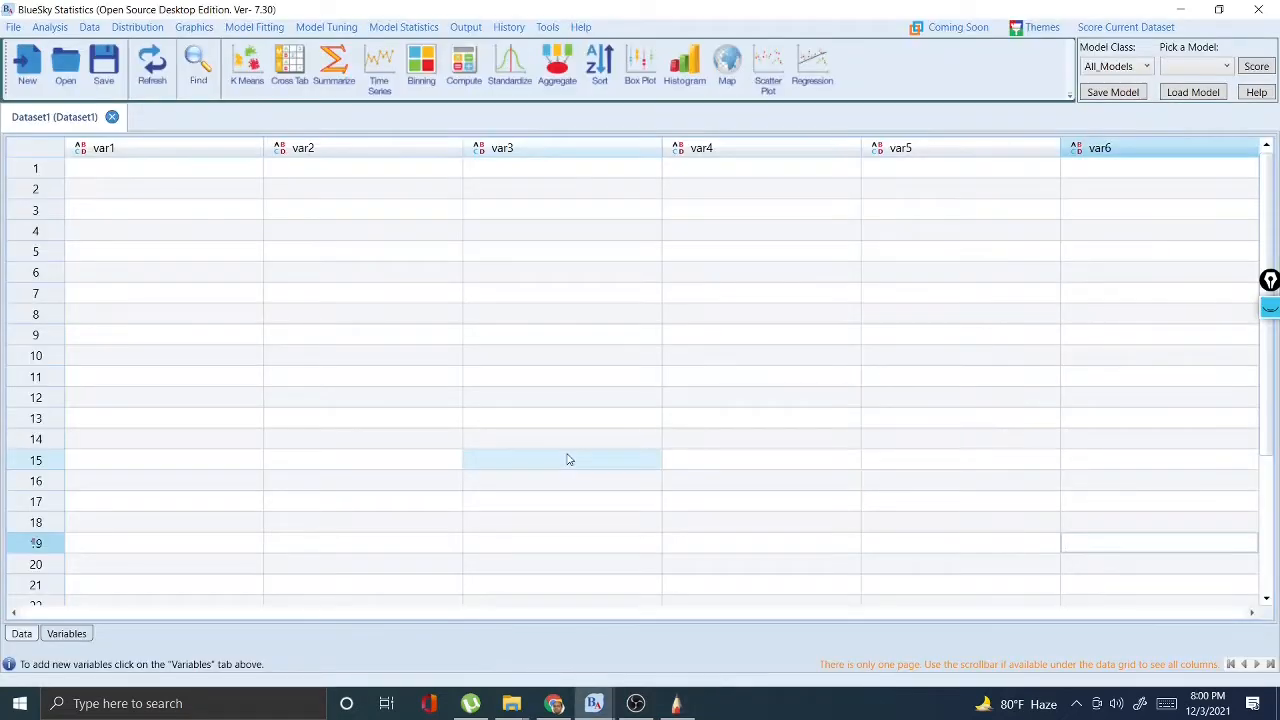
- Start loading a dataset from an R package and choose datasets as the source package
left_click(14, 28)
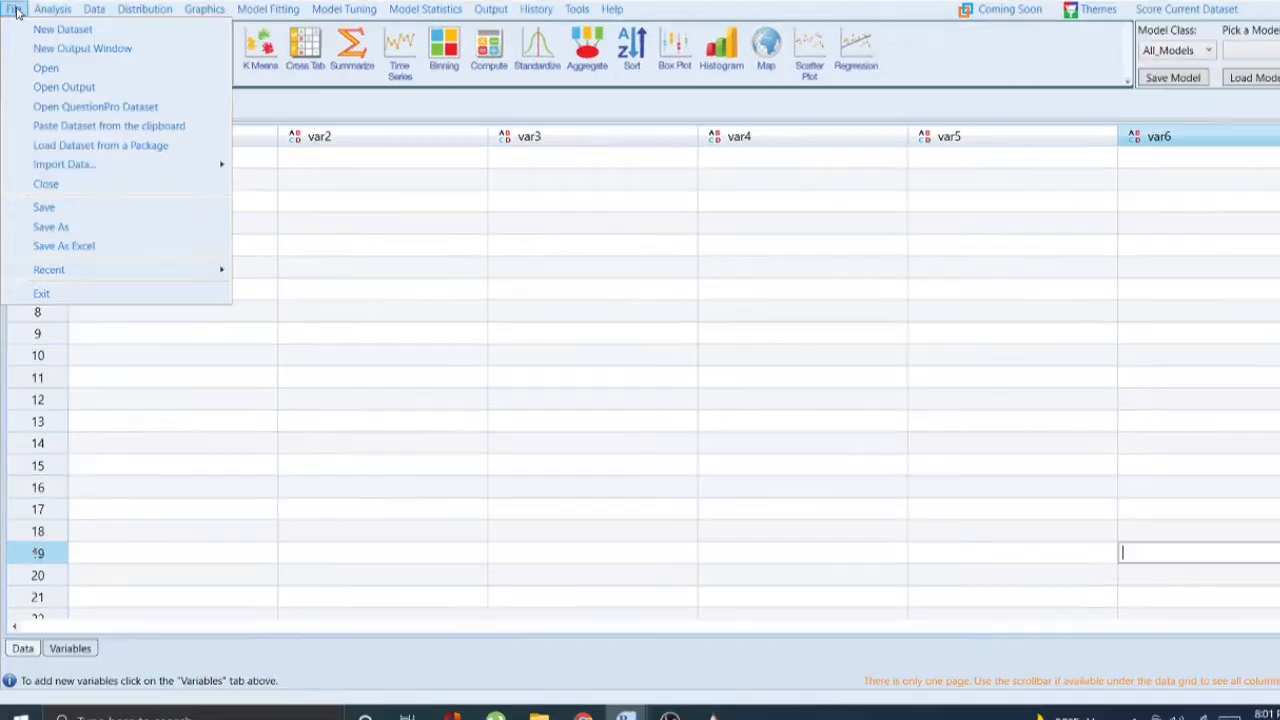
left_click(14, 11)
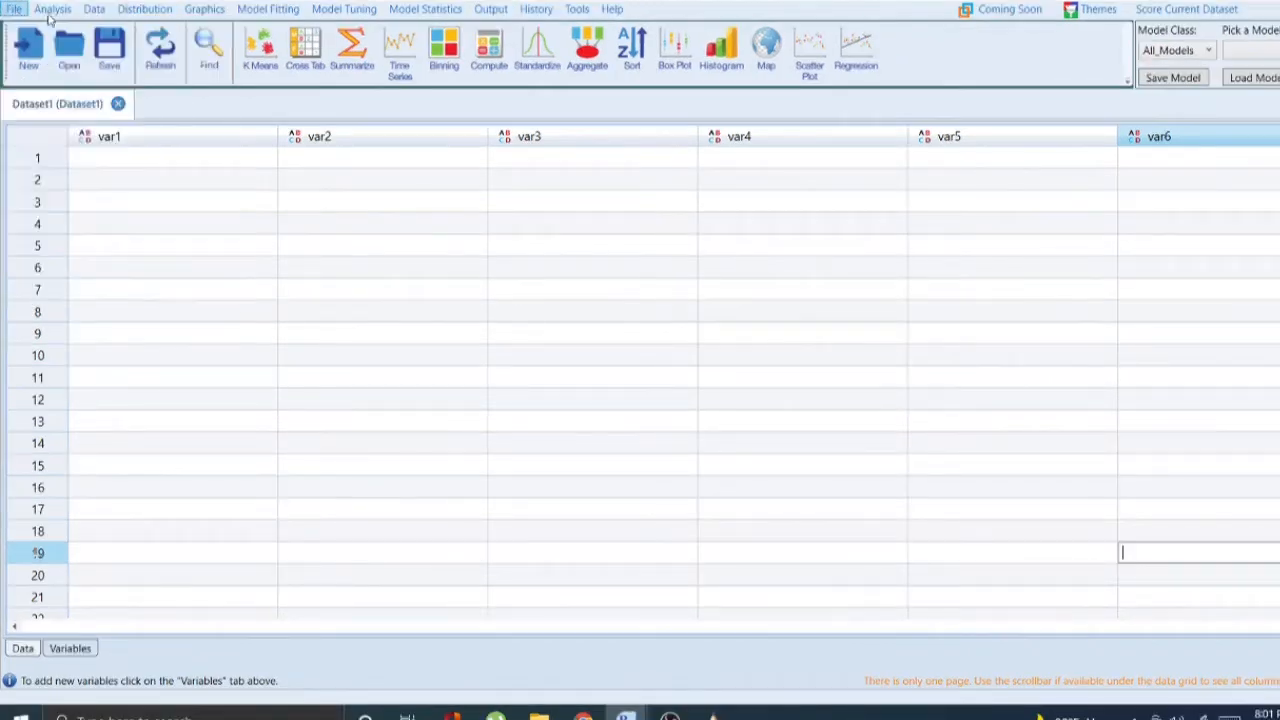
left_click(8, 12)
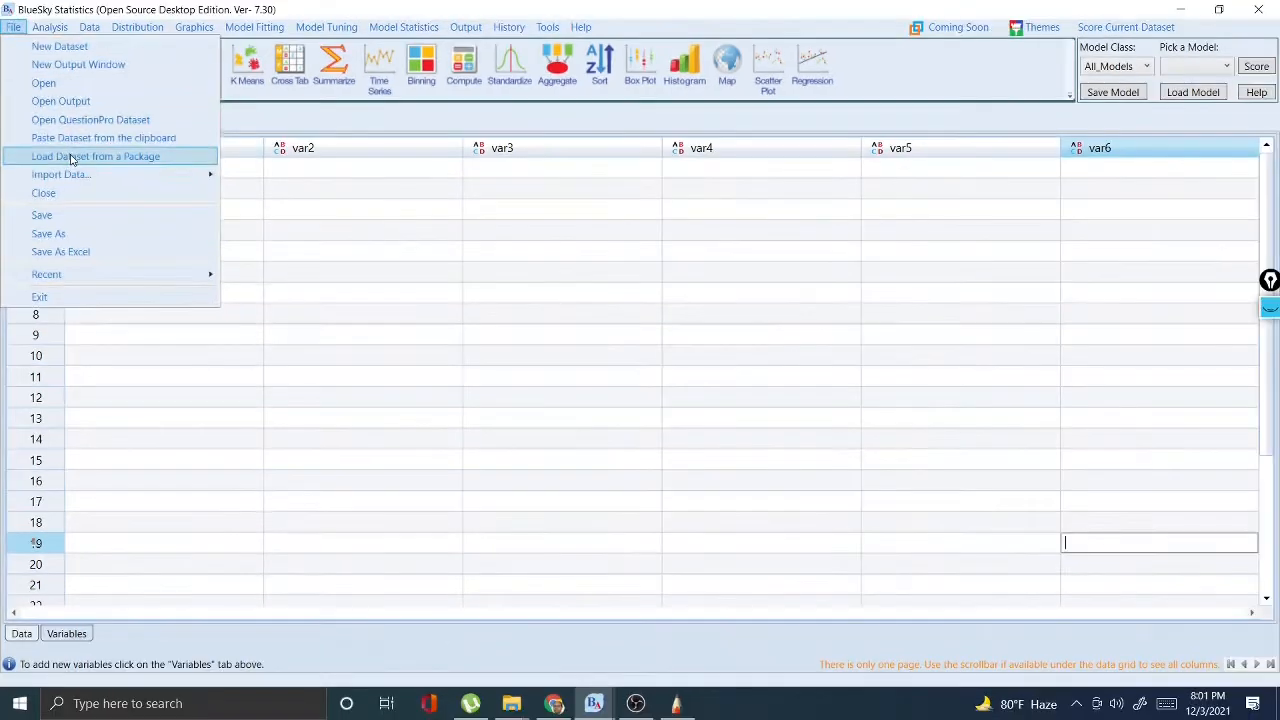
left_click(75, 148)
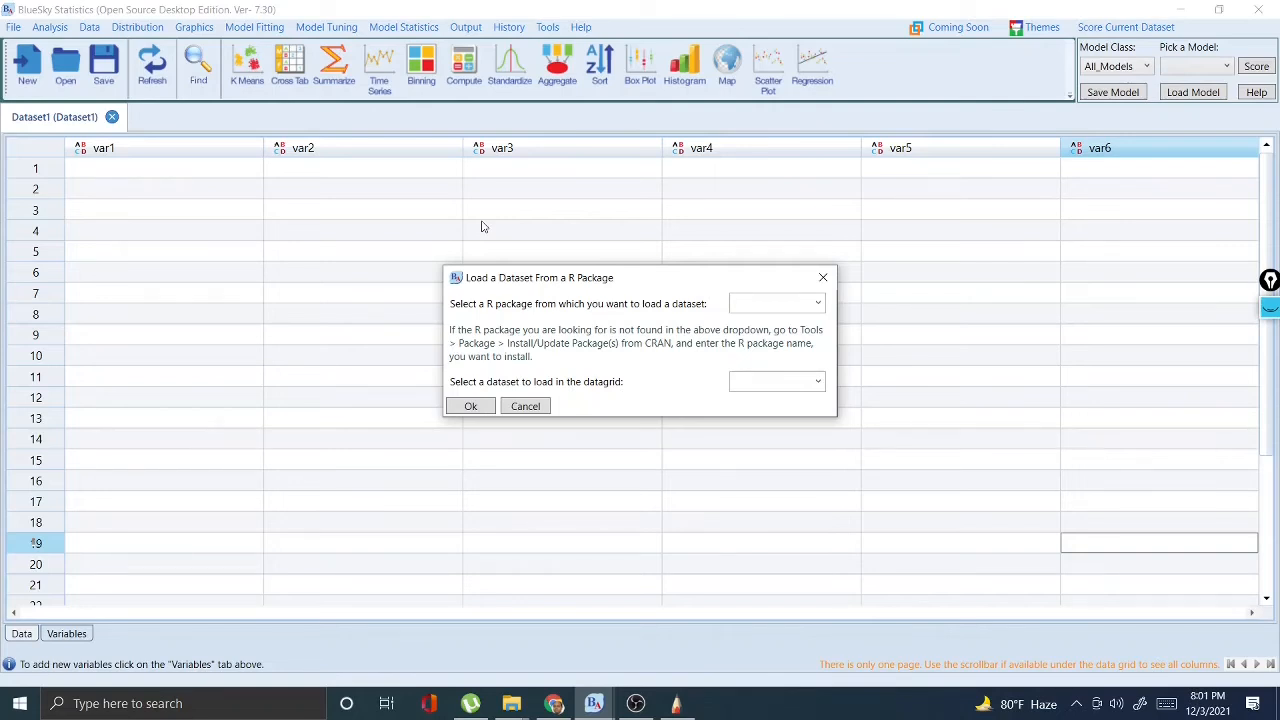
left_click(818, 304)
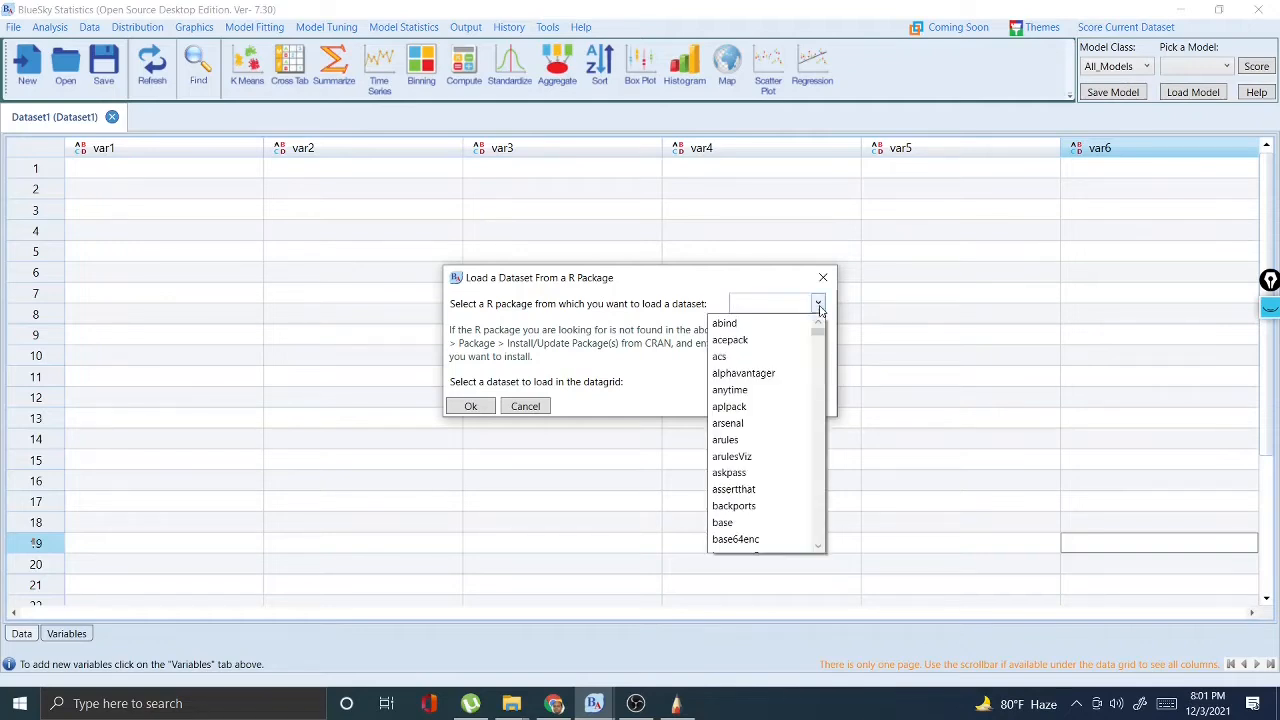
scroll(785, 356, "down", 1)
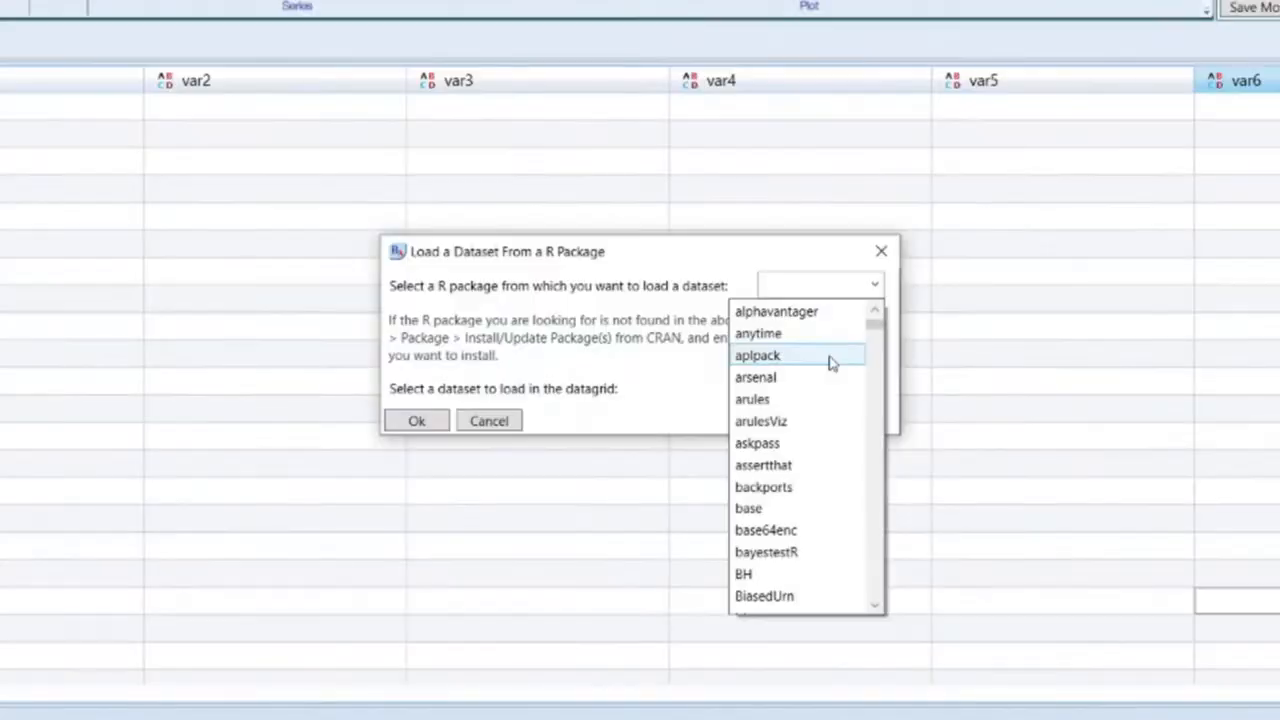
scroll(784, 362, "down", 1)
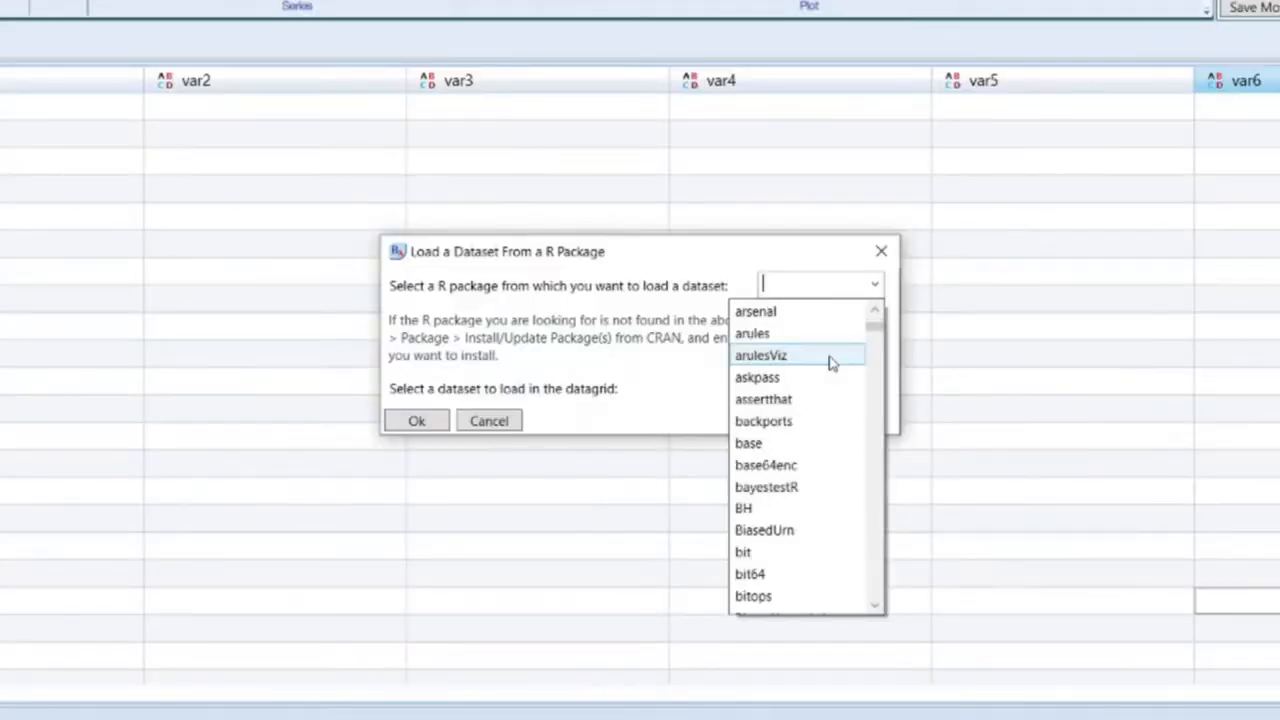
scroll(830, 364, "down", 2)
scroll(830, 364, "down", 1)
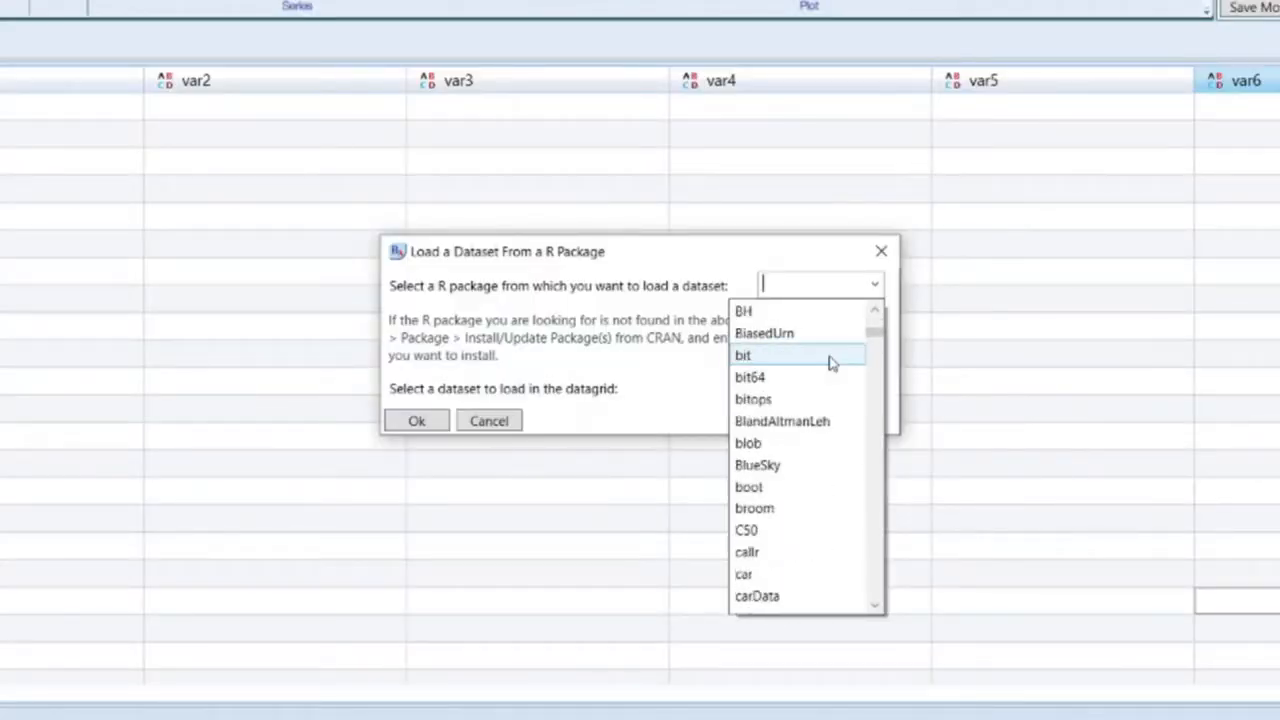
scroll(830, 364, "down", 1)
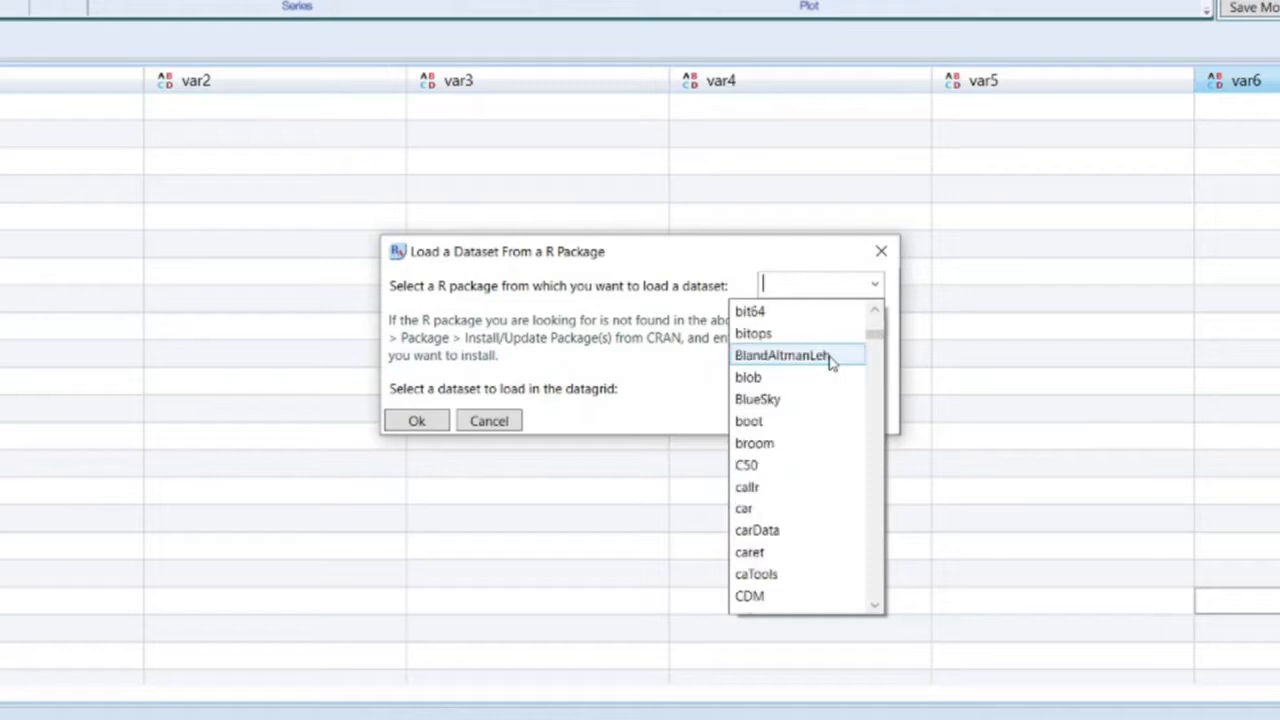
scroll(830, 364, "down", 1)
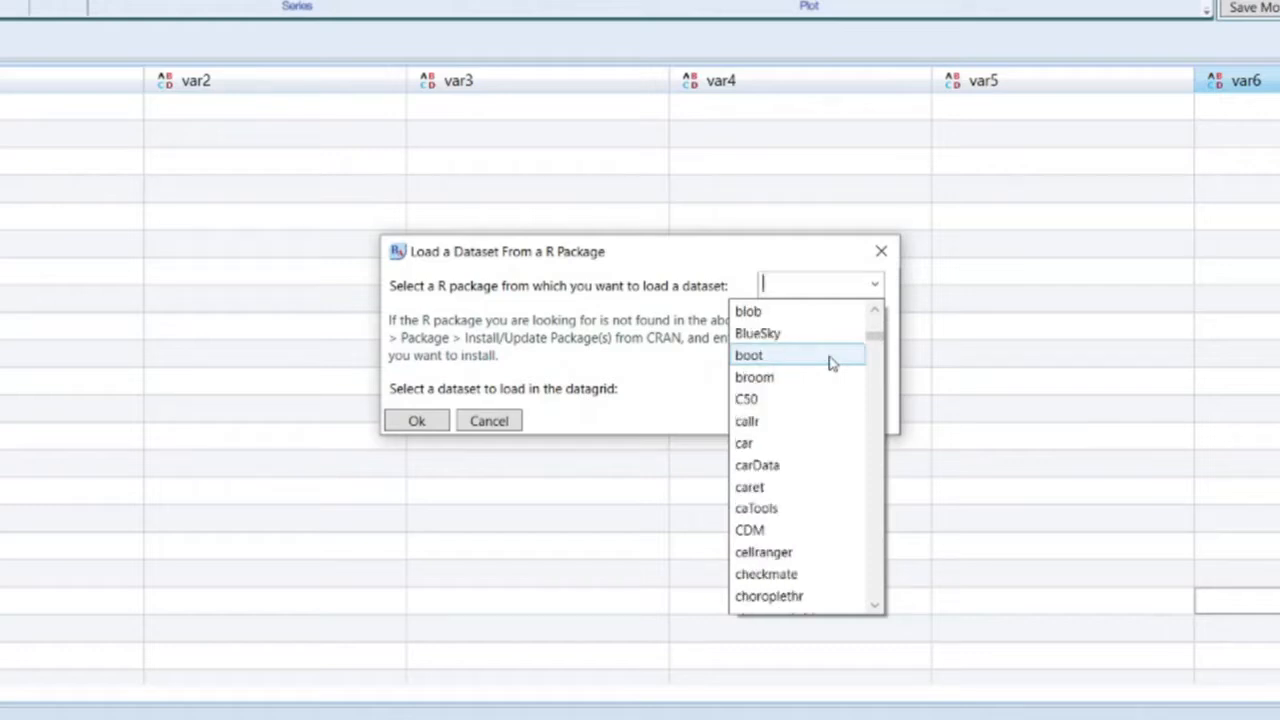
scroll(830, 364, "down", 2)
scroll(830, 362, "down", 3)
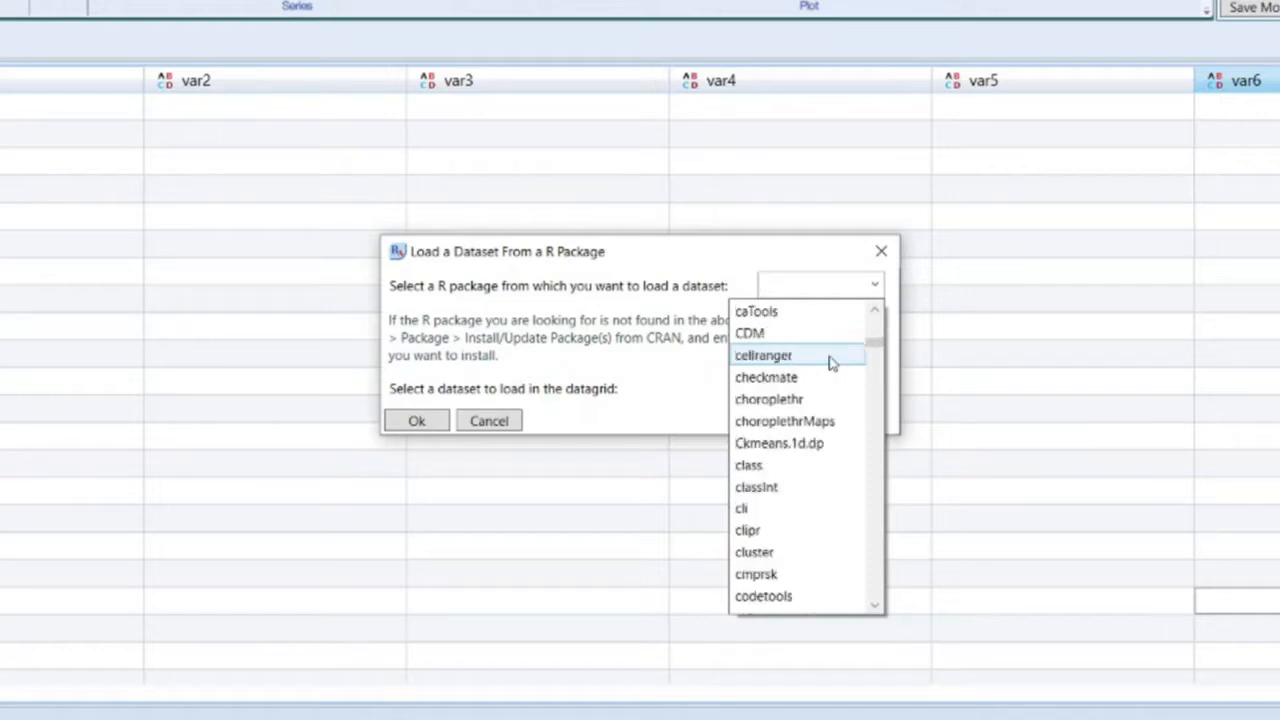
scroll(830, 361, "down", 3)
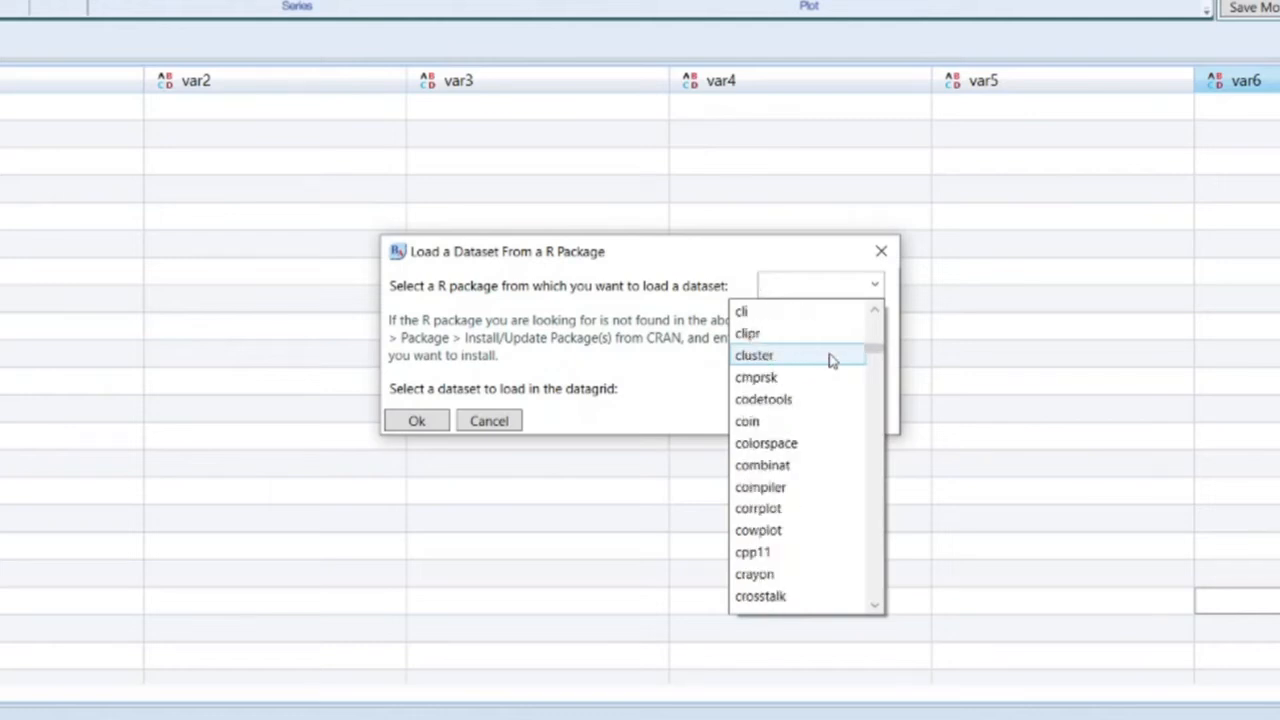
scroll(830, 361, "down", 1)
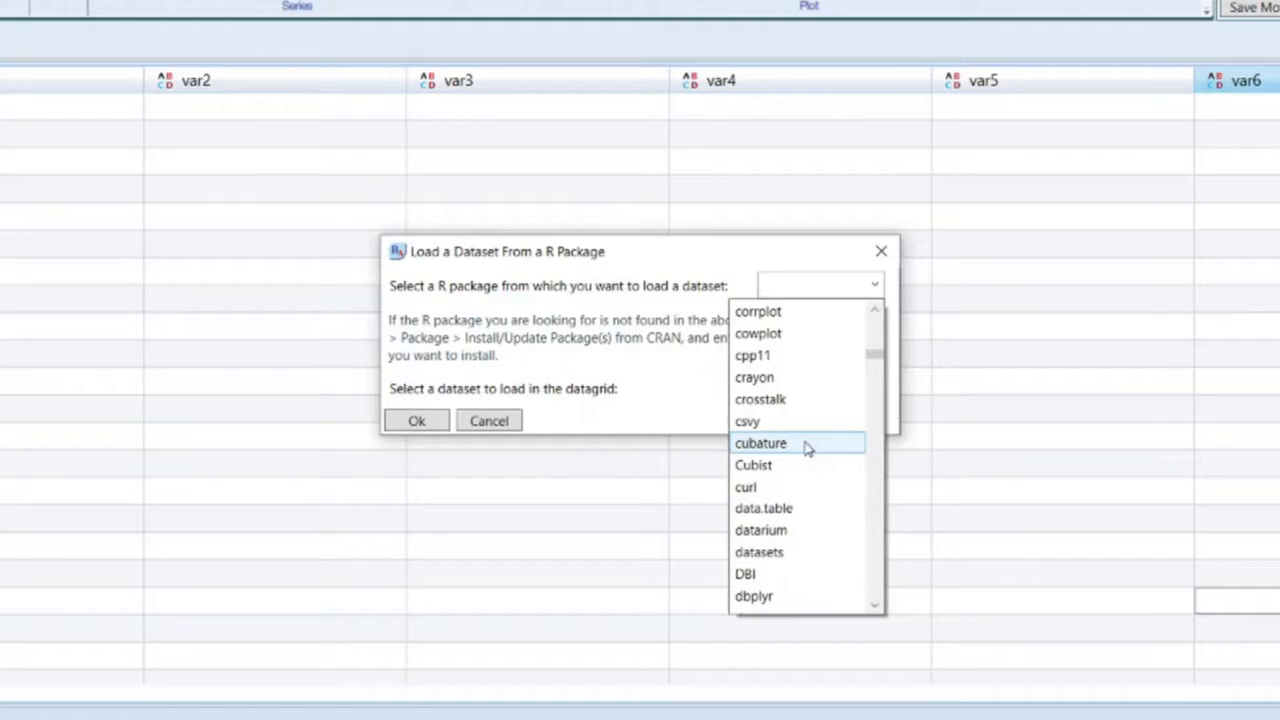
left_click(776, 555)
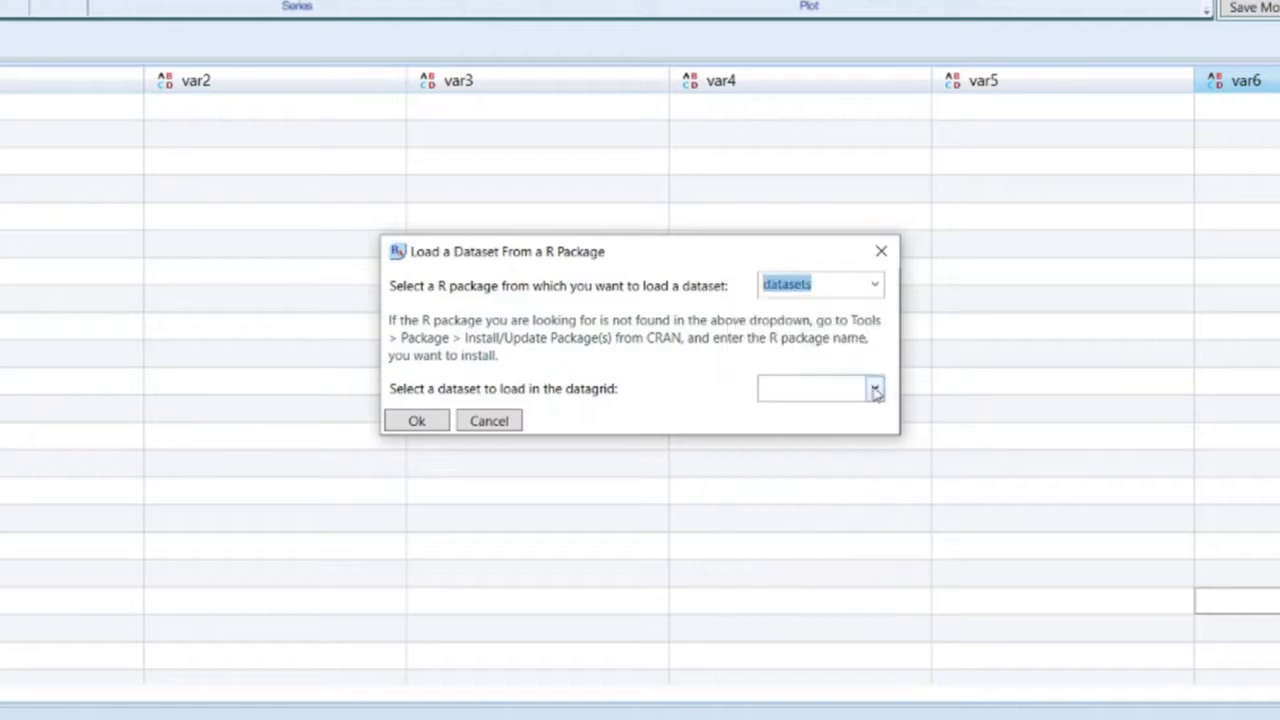
- Load the mtcars (Motor Trend Car Road Tests) dataset into the data grid and review its variable definitions
left_click(874, 389)
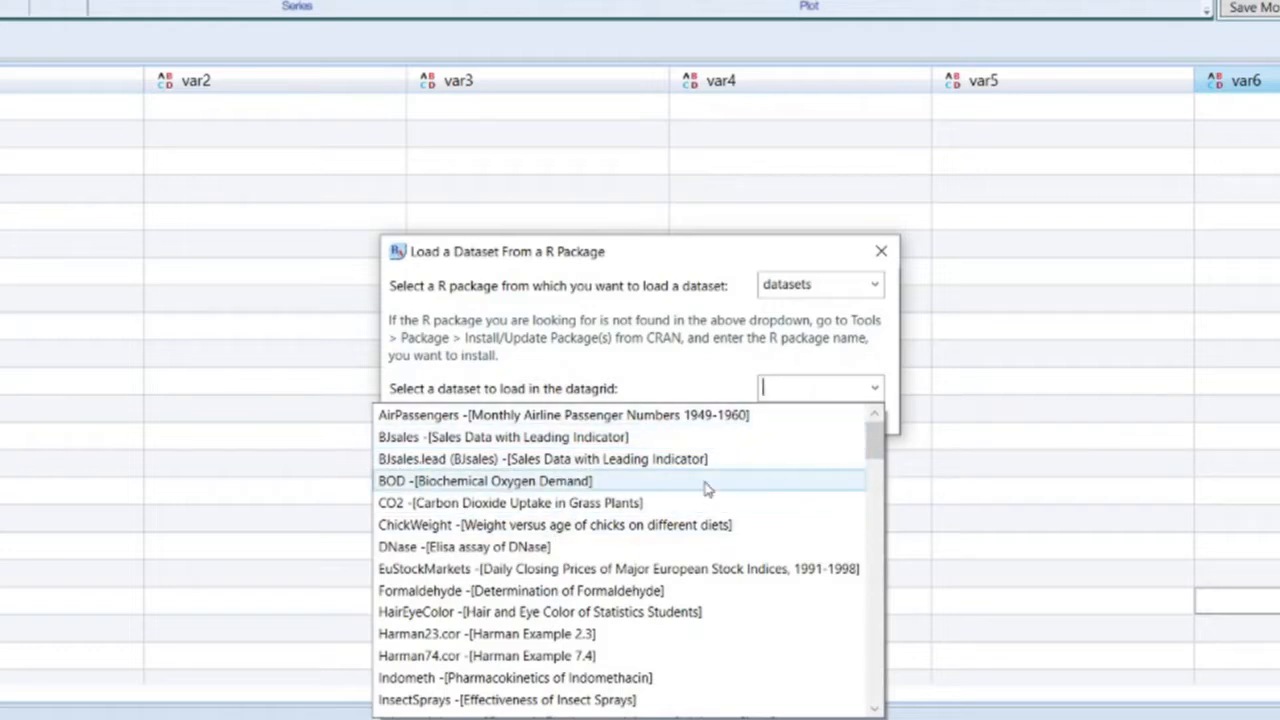
scroll(706, 488, "down", 1)
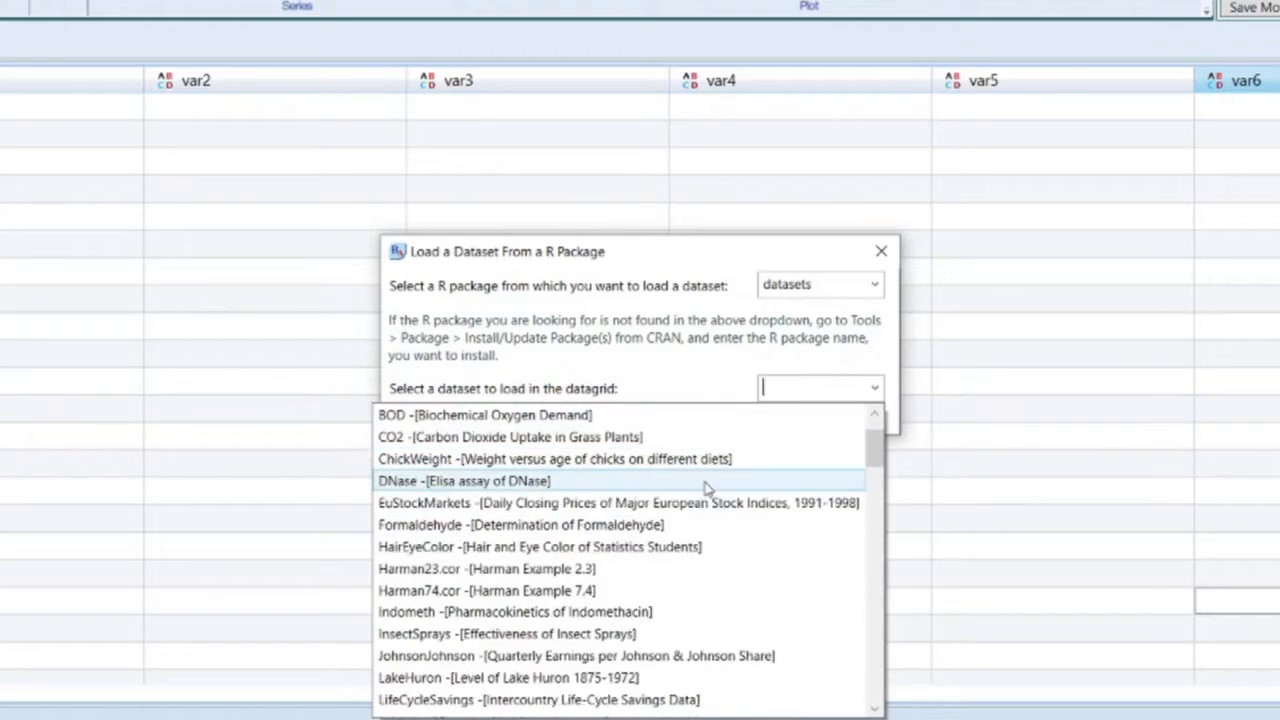
scroll(706, 488, "down", 2)
scroll(706, 488, "down", 1)
scroll(706, 488, "down", 4)
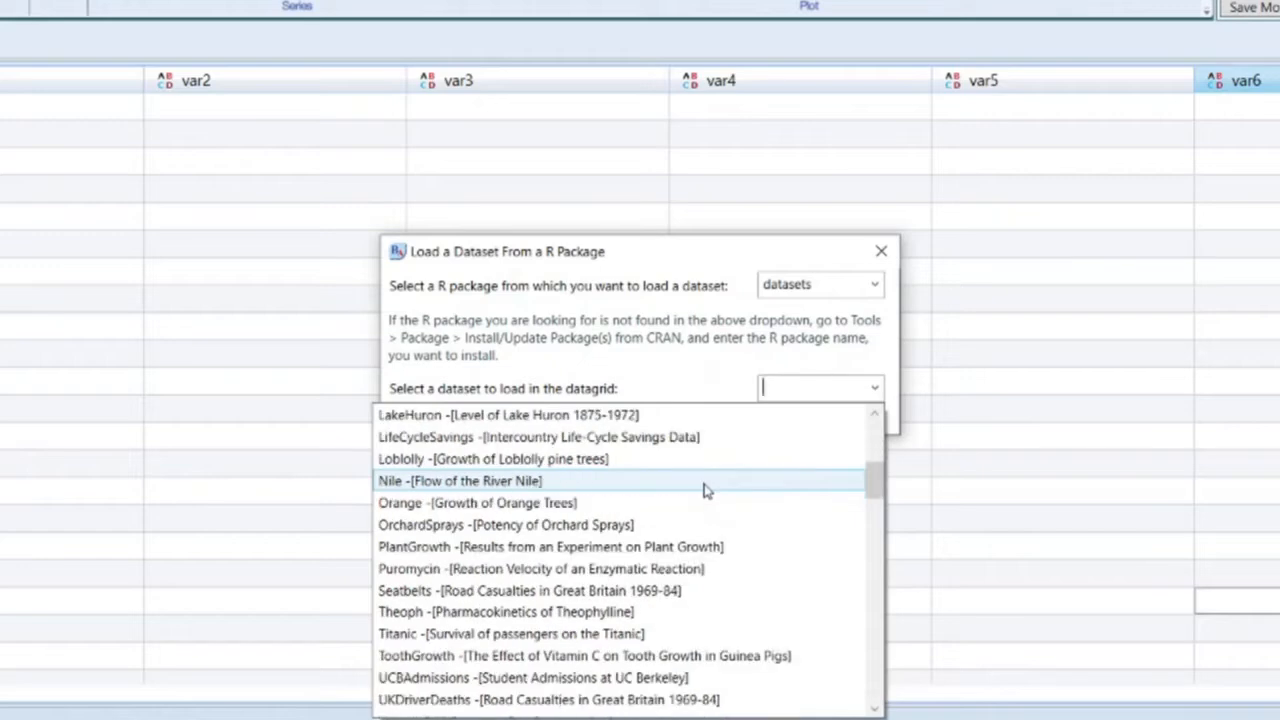
scroll(706, 488, "down", 5)
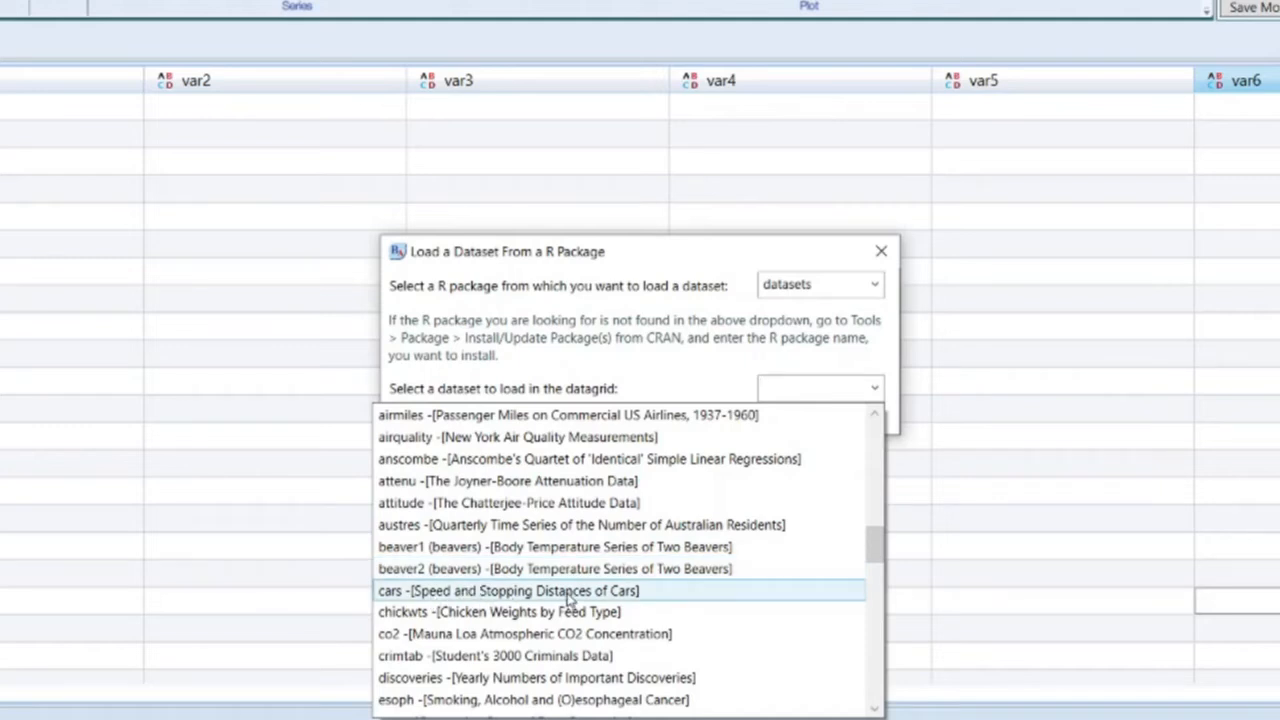
scroll(570, 600, "down", 2)
scroll(568, 597, "down", 4)
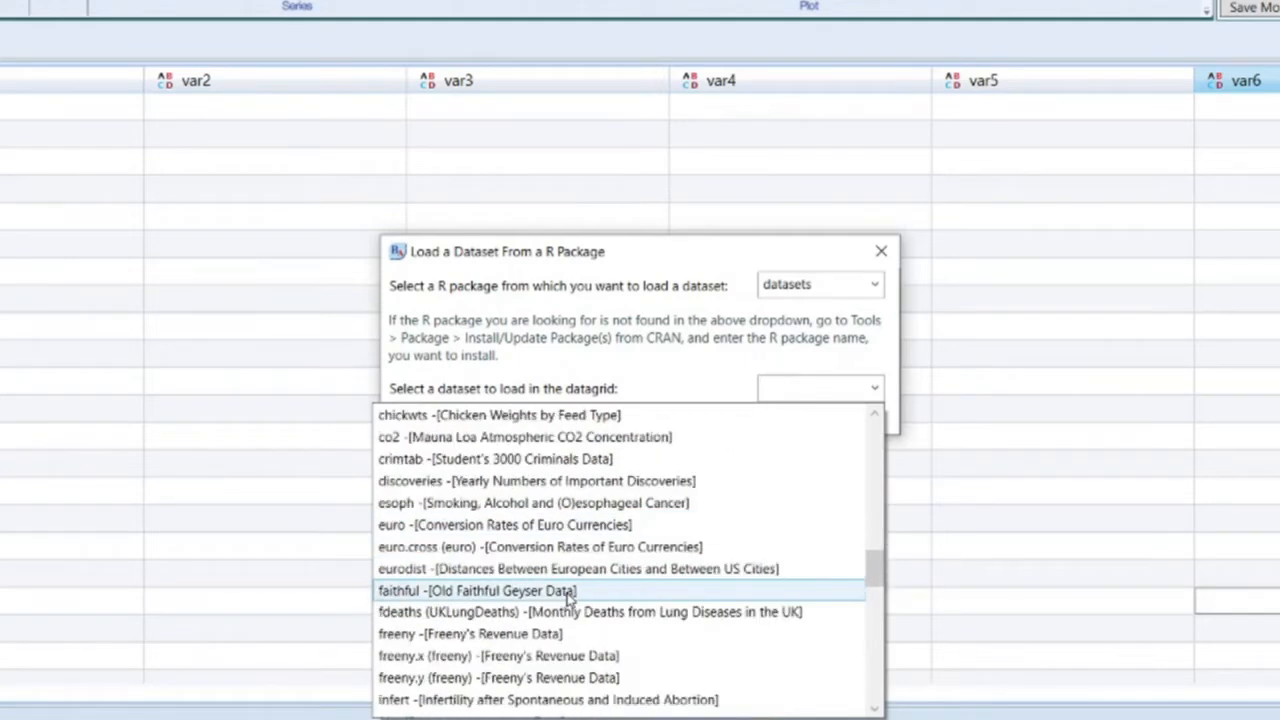
scroll(568, 597, "down", 1)
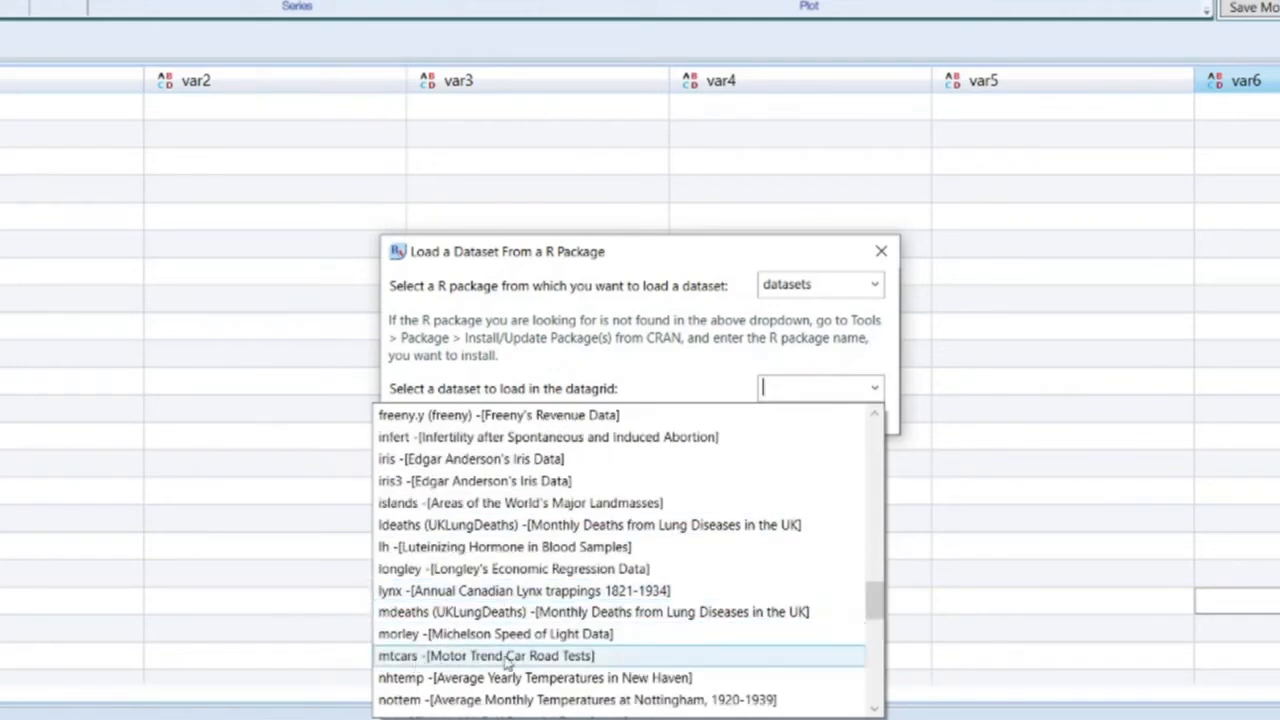
left_click(550, 660)
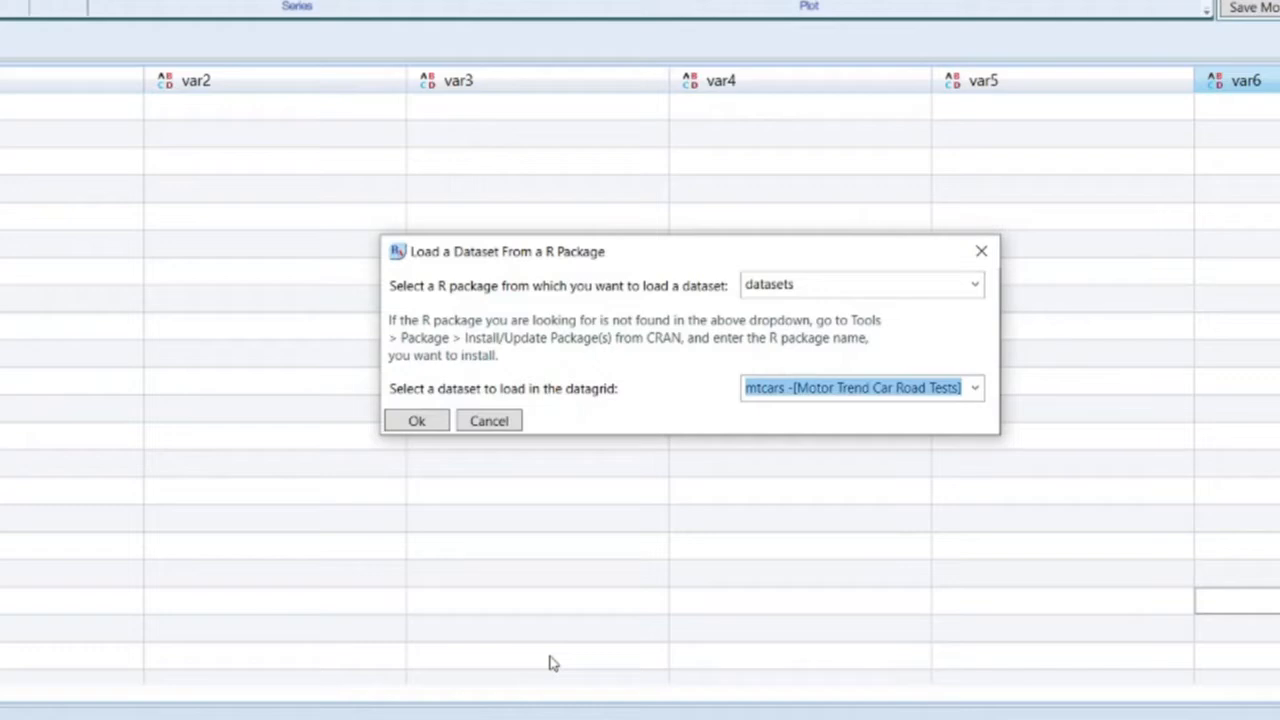
left_click(430, 427)
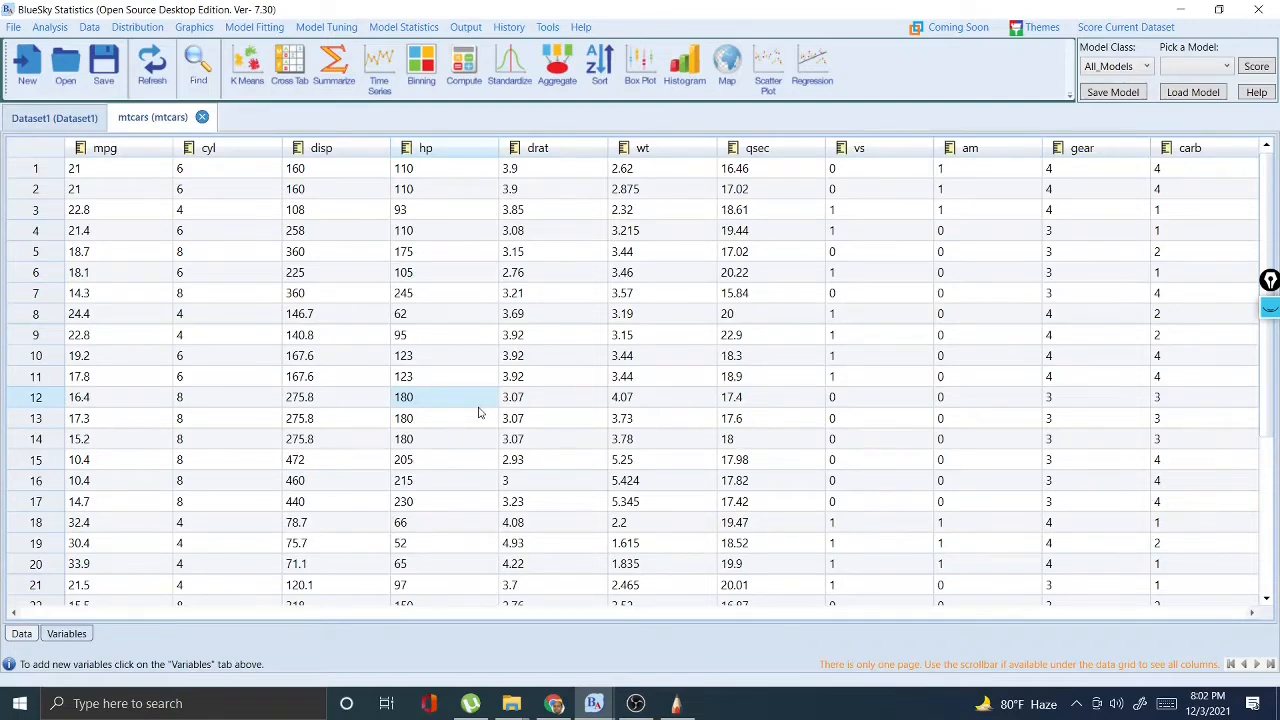
left_click(70, 637)
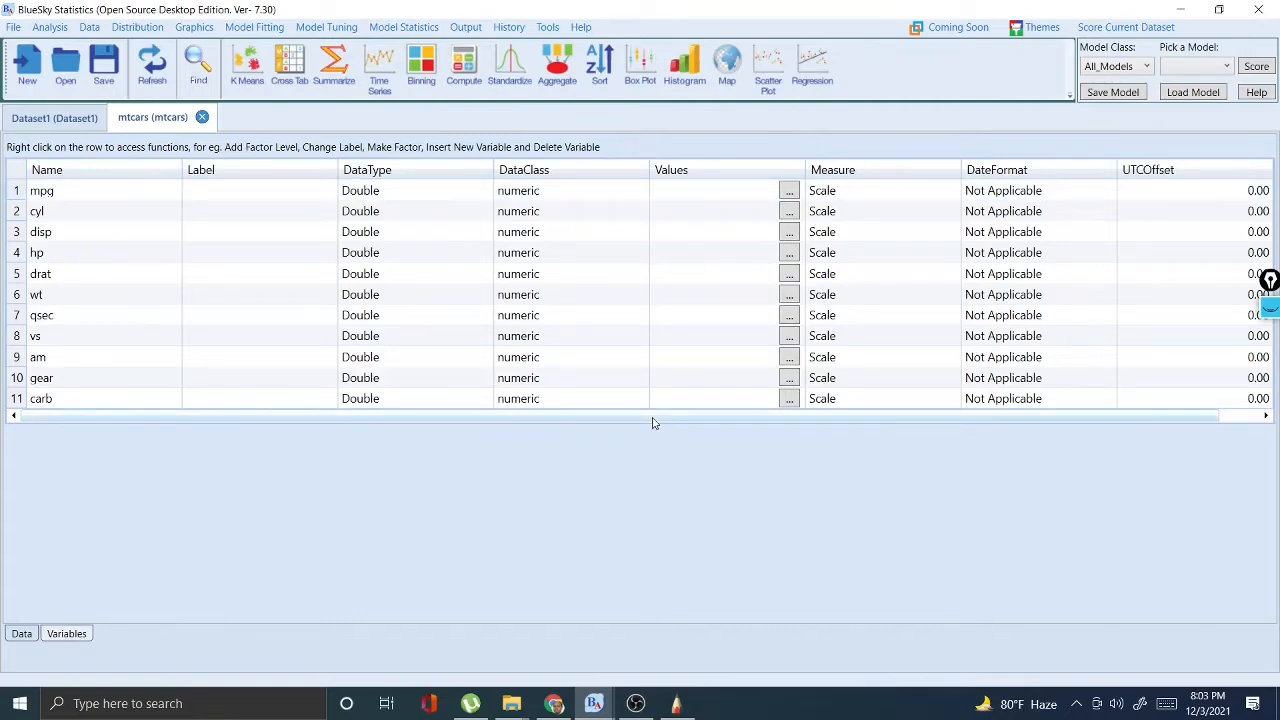
left_click(20, 634)
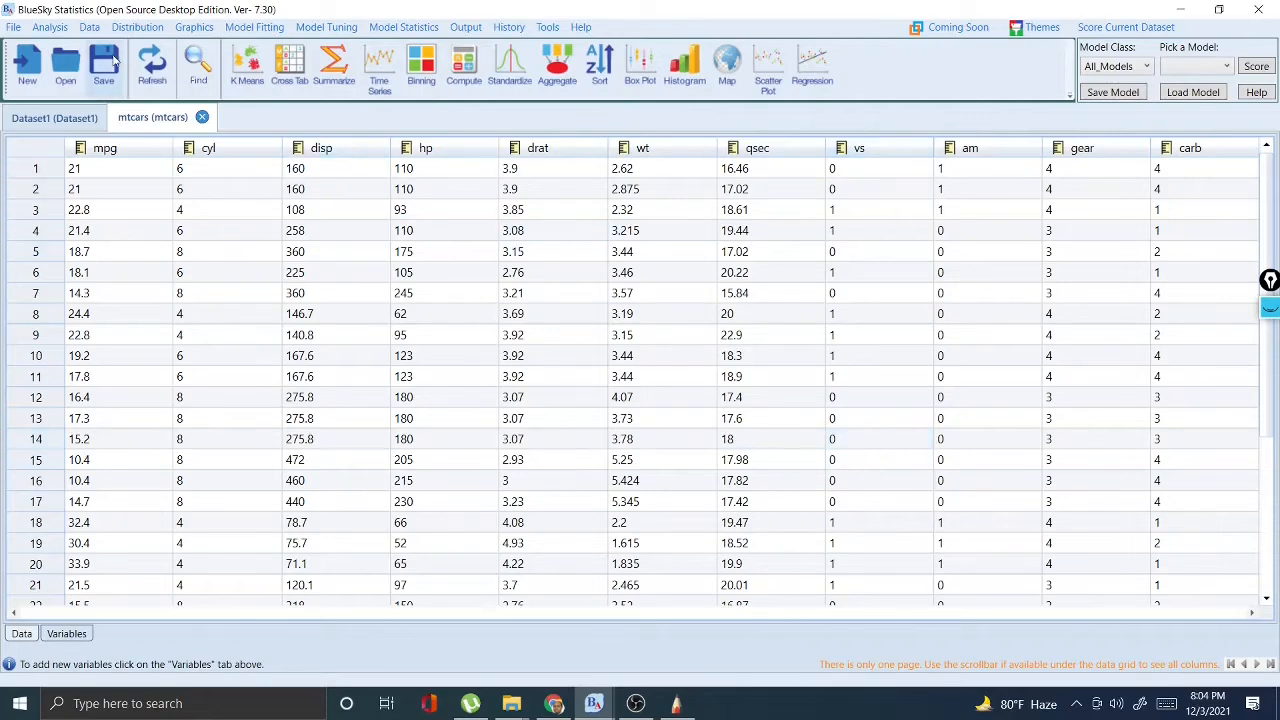
- Raise the screen brightness and open Summary Statistics for selected variables on the mtcars data
left_click(40, 30)
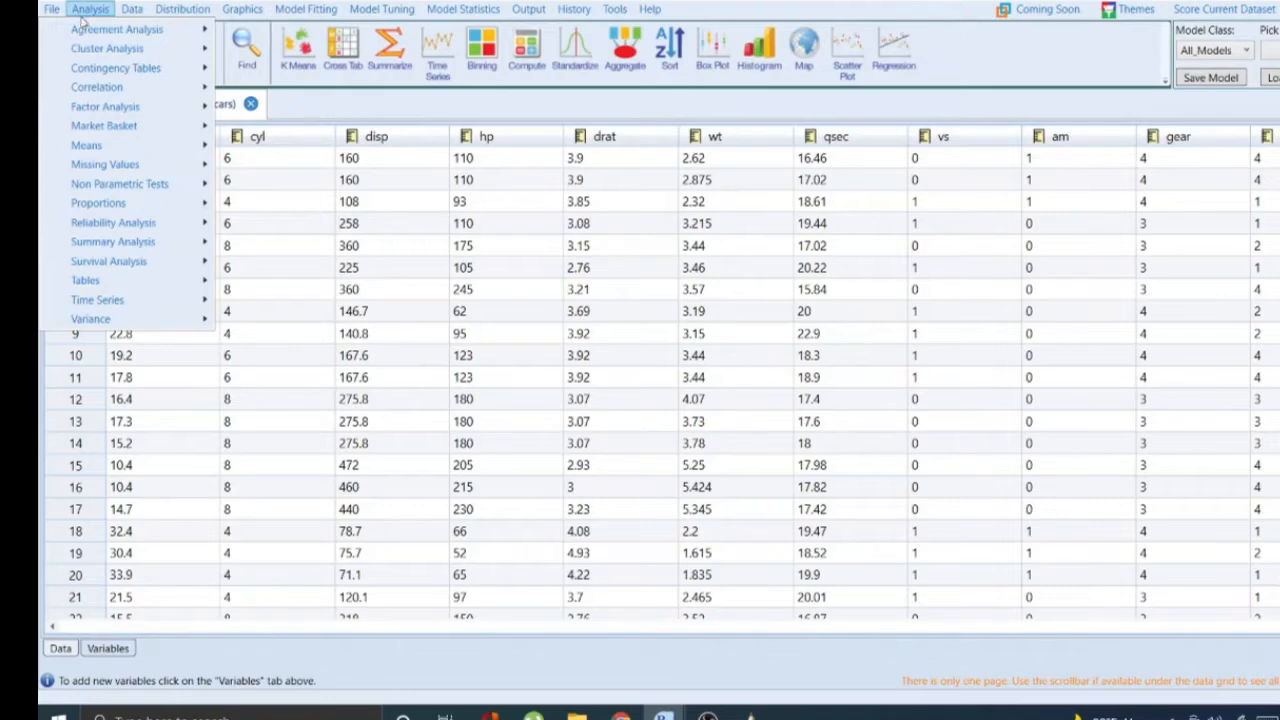
mouse_move(52, 86)
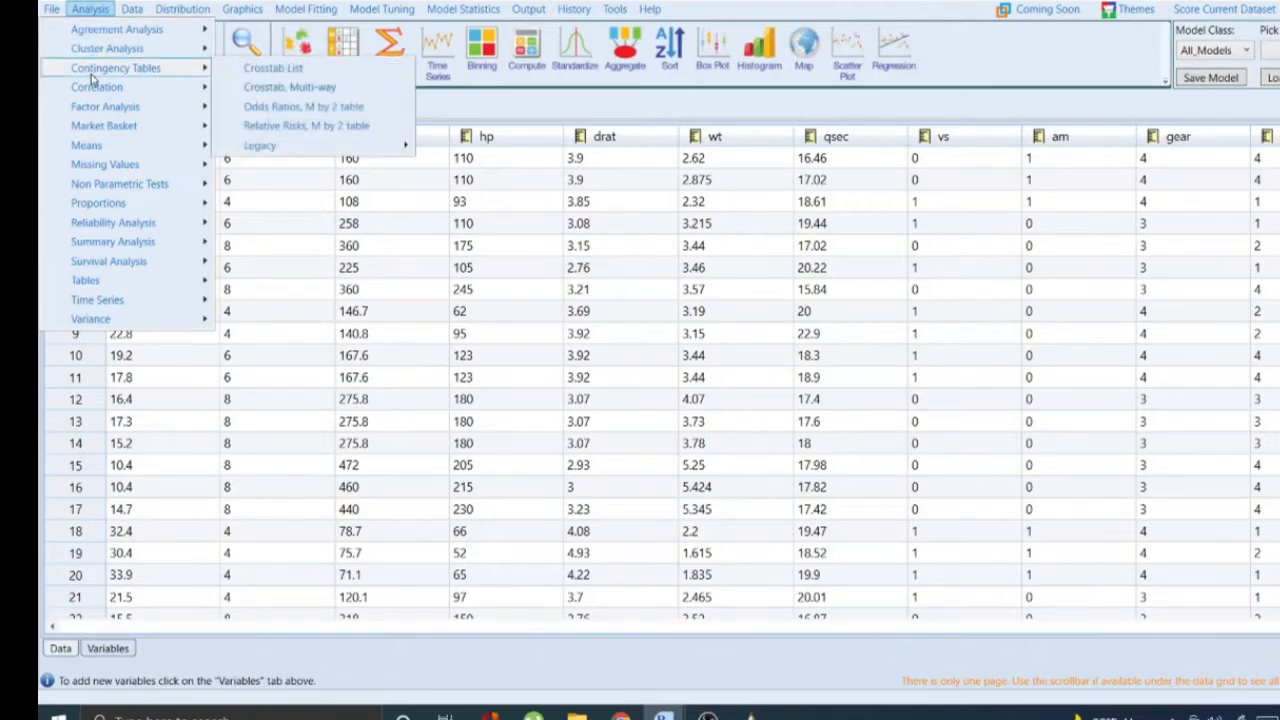
key("XF86MonBrightnessUp")
key("XF86MonBrightnessUp")
key("XF86MonBrightnessUp")
key("XF86MonBrightnessUp")
key("XF86MonBrightnessUp")
key("XF86MonBrightnessUp")
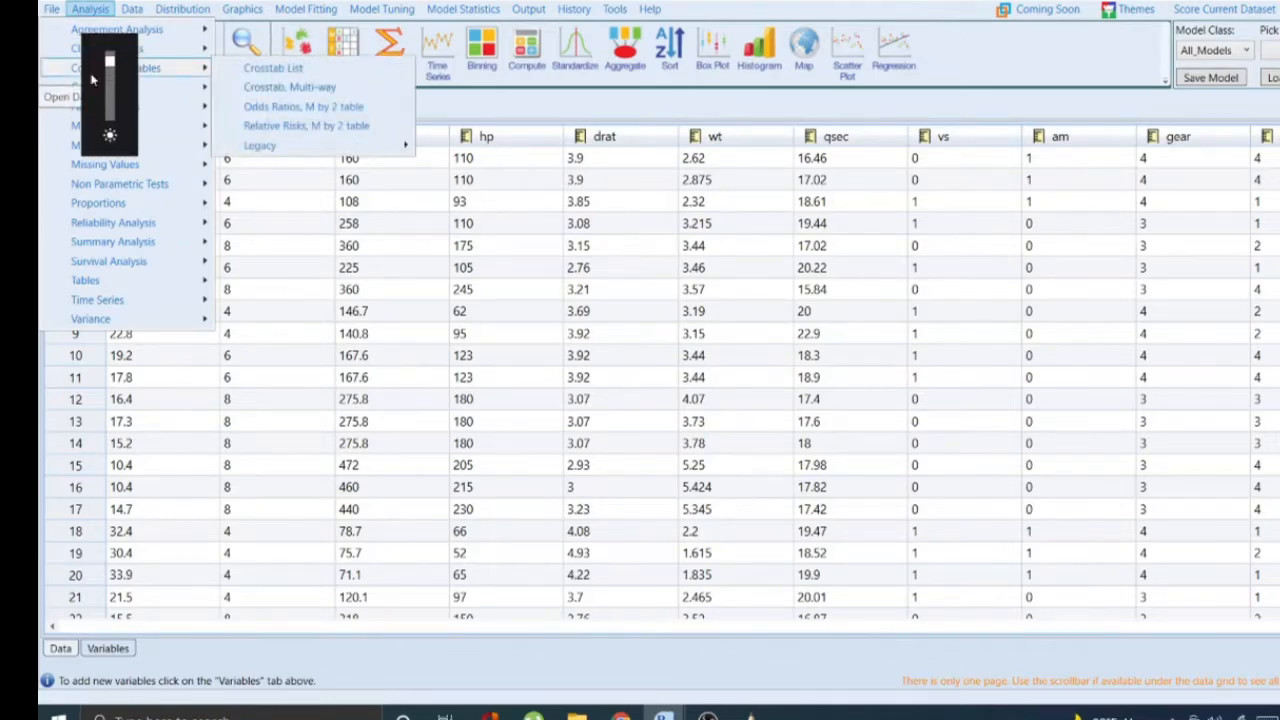
mouse_move(143, 244)
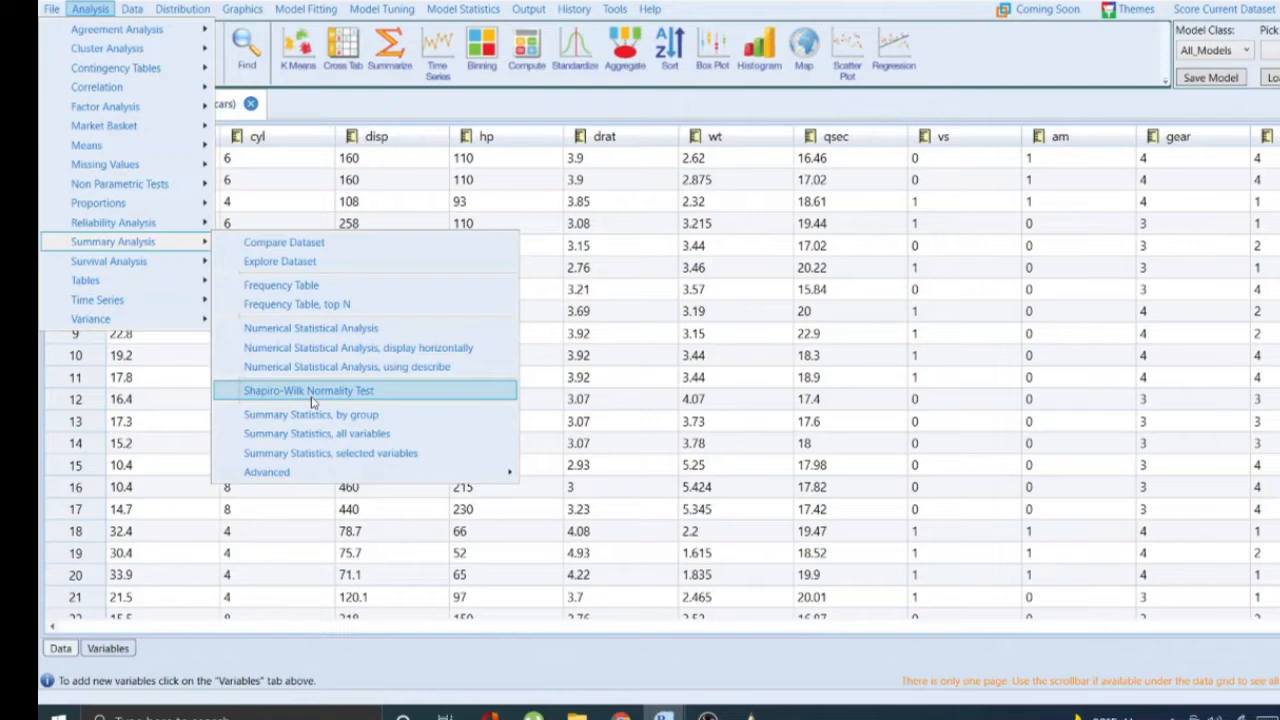
left_click(333, 454)
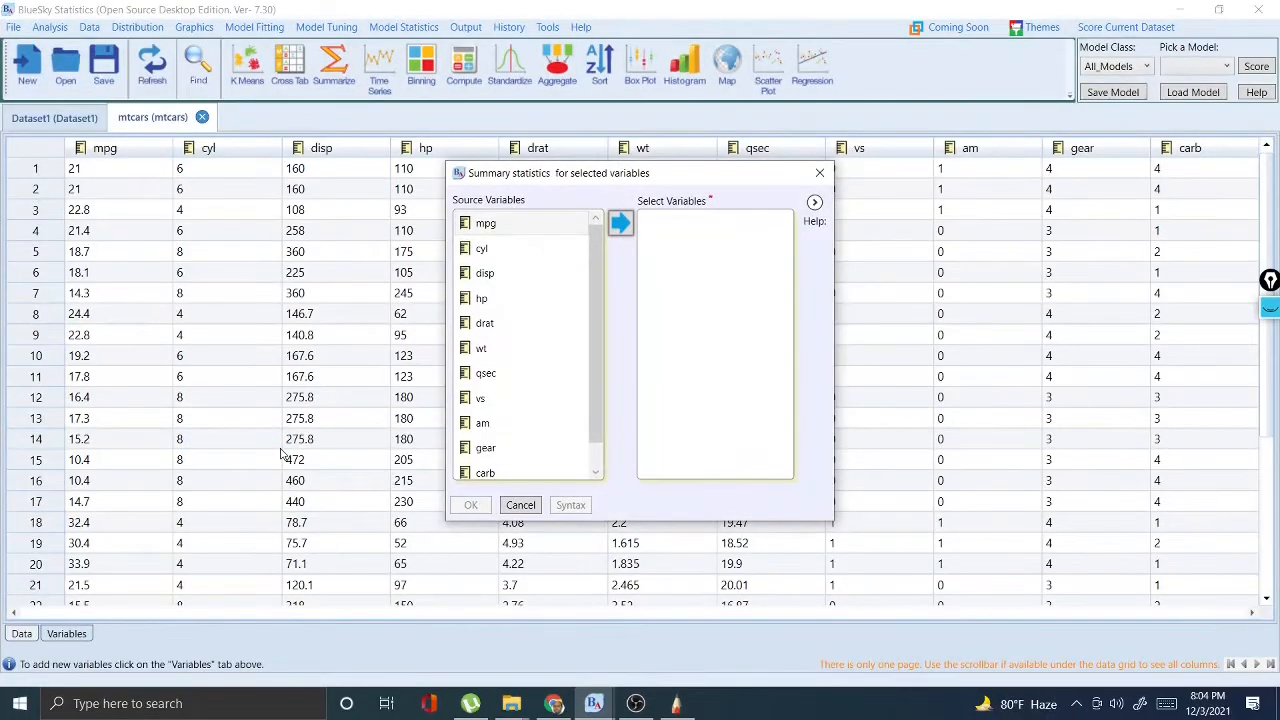
- Choose mpg, hp and wt as the variables to summarize and generate the command's R syntax in the syntax editor
left_click(488, 226)
left_click(624, 225)
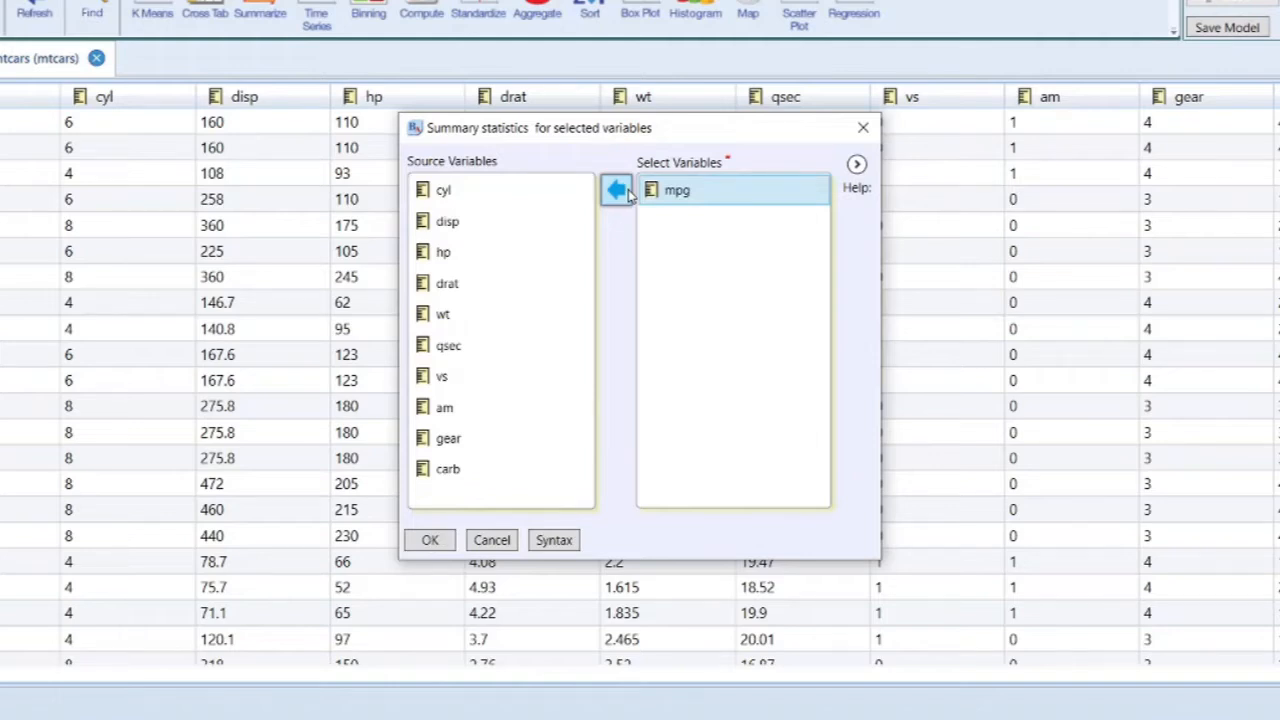
left_click(450, 254)
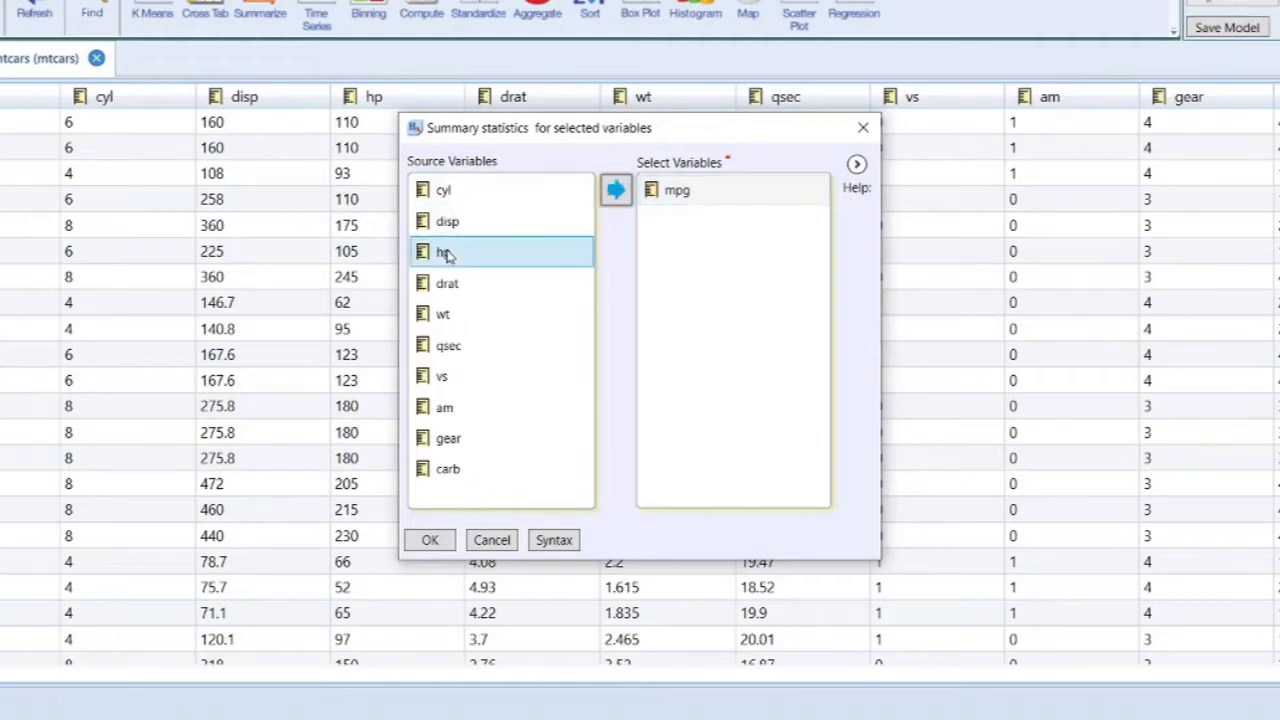
left_click(617, 190)
left_click(445, 284)
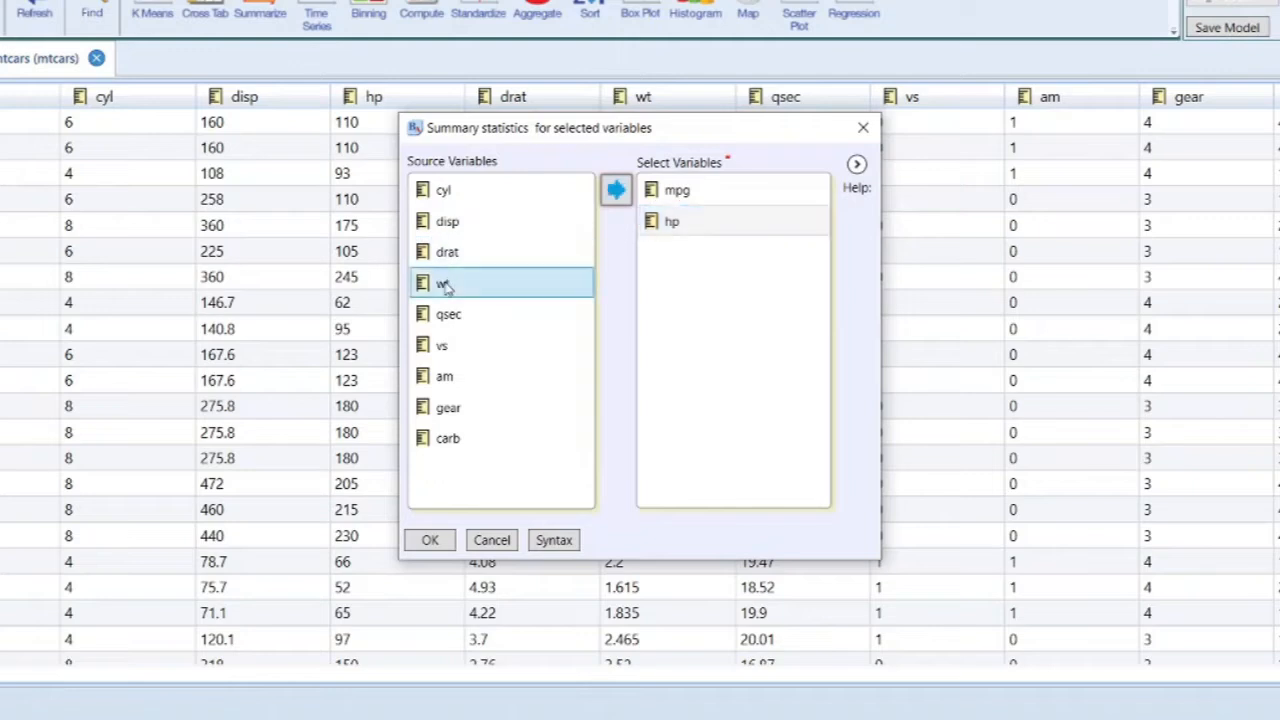
left_click(617, 190)
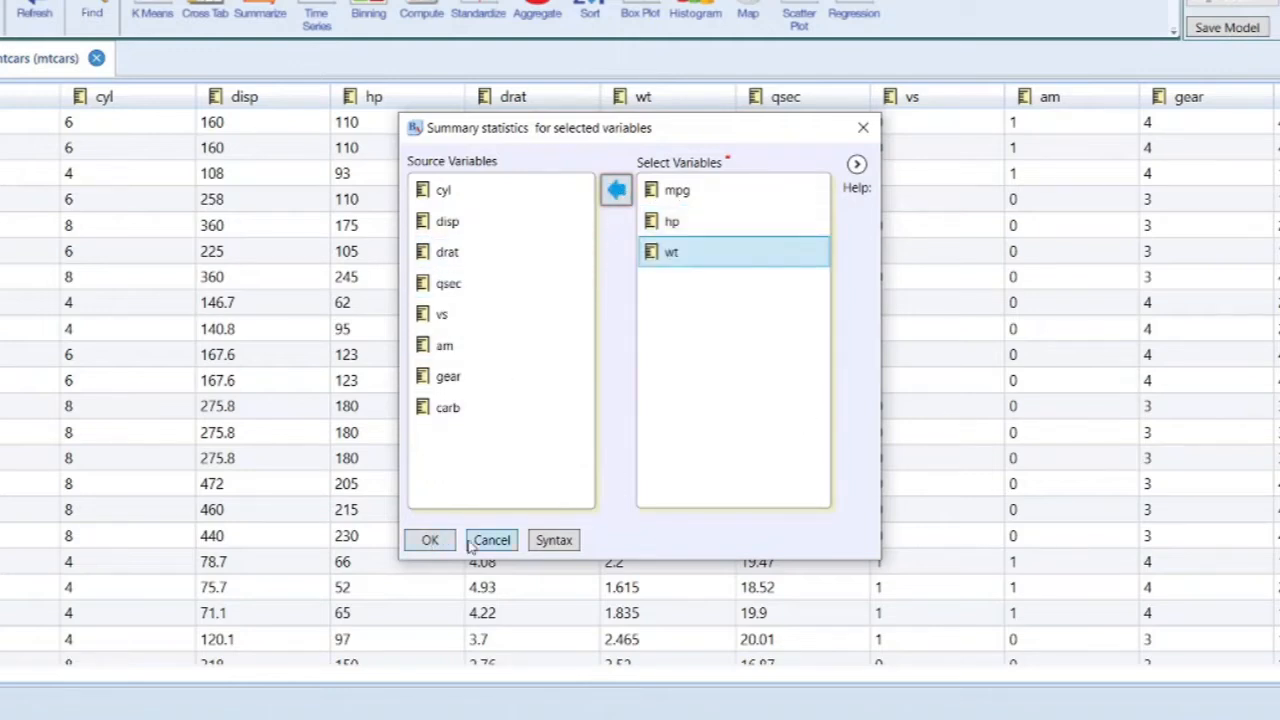
left_click(554, 540)
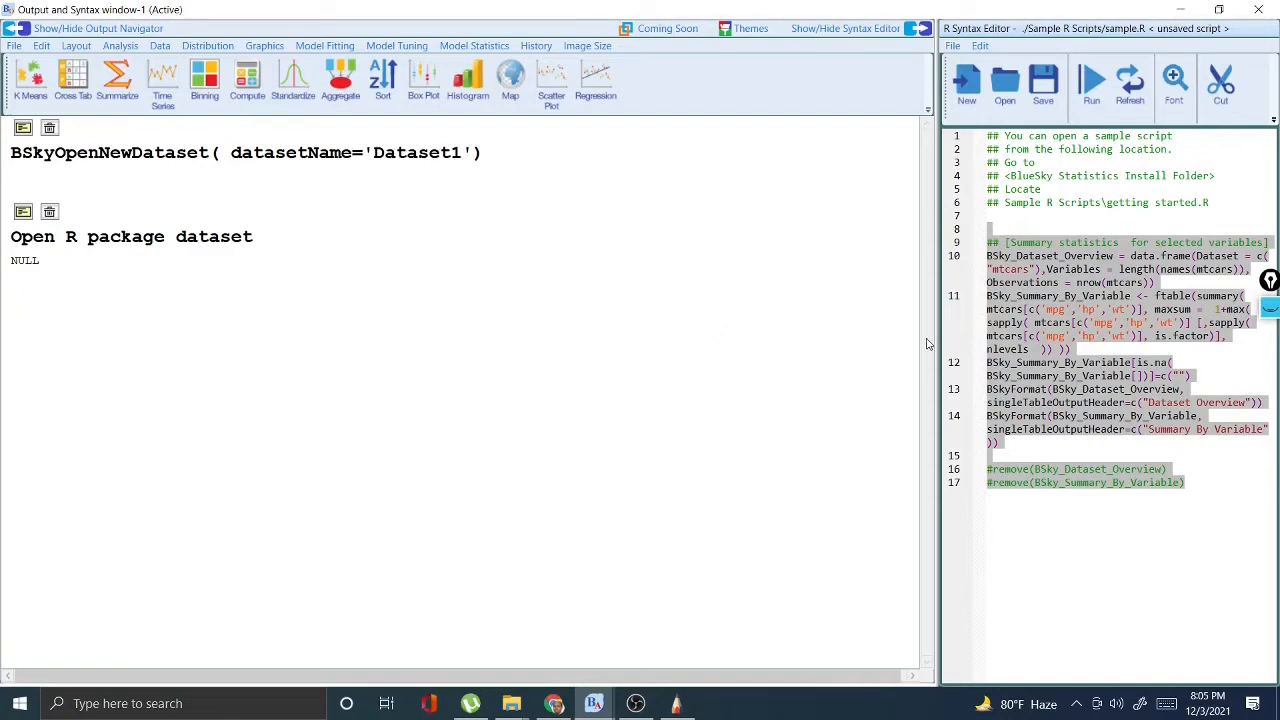
- View the mtcars data window, return to the Output and Syntax window, and leave its R Syntax Editor hidden after toggling it
mouse_move(596, 703)
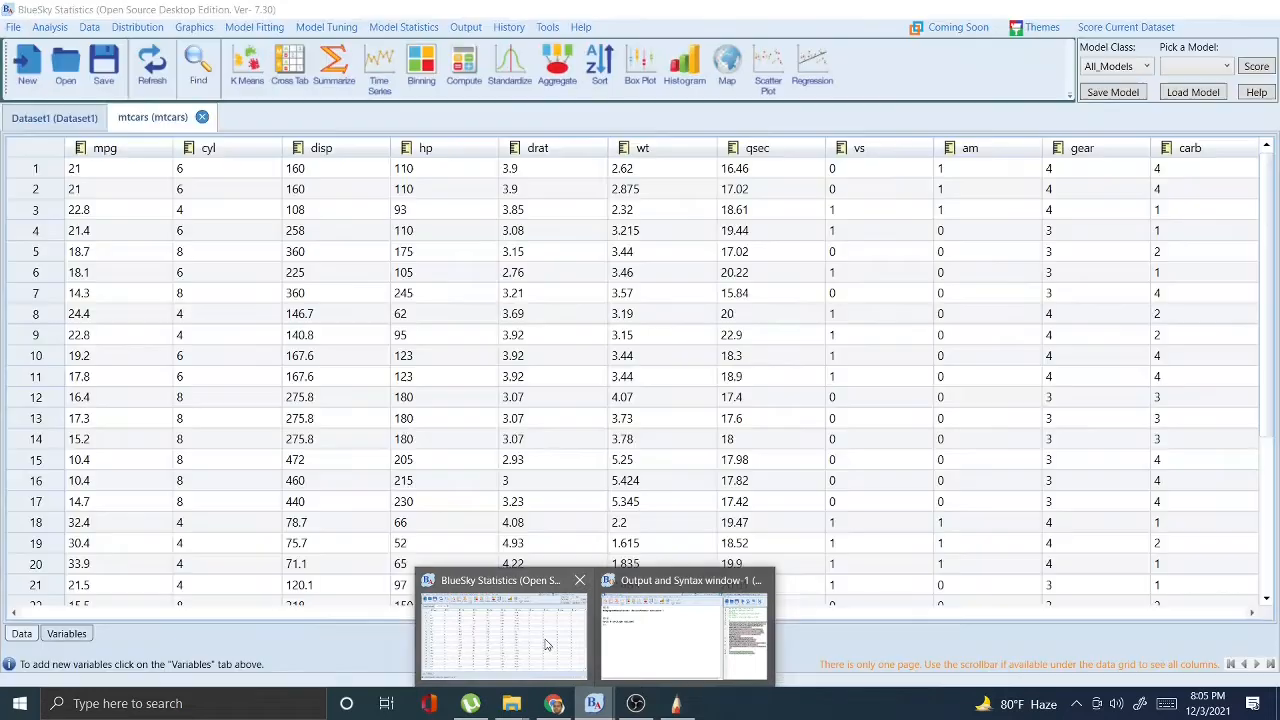
left_click(545, 640)
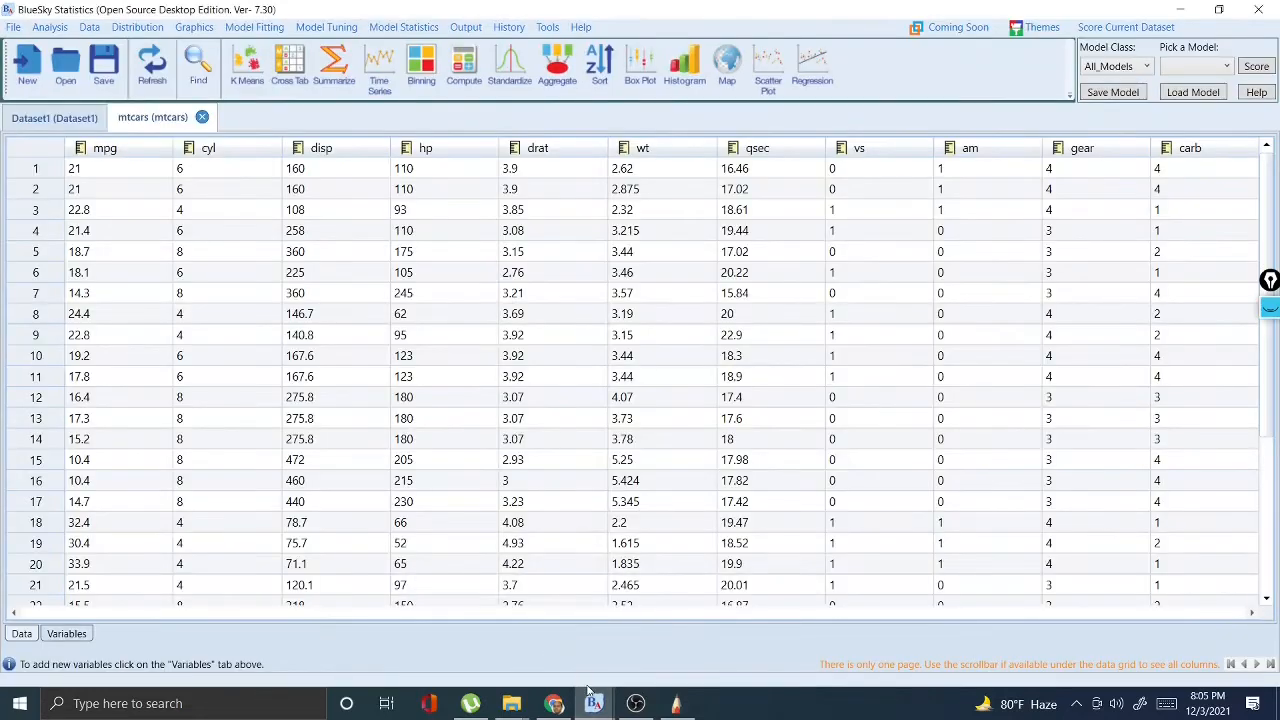
mouse_move(594, 703)
left_click(686, 636)
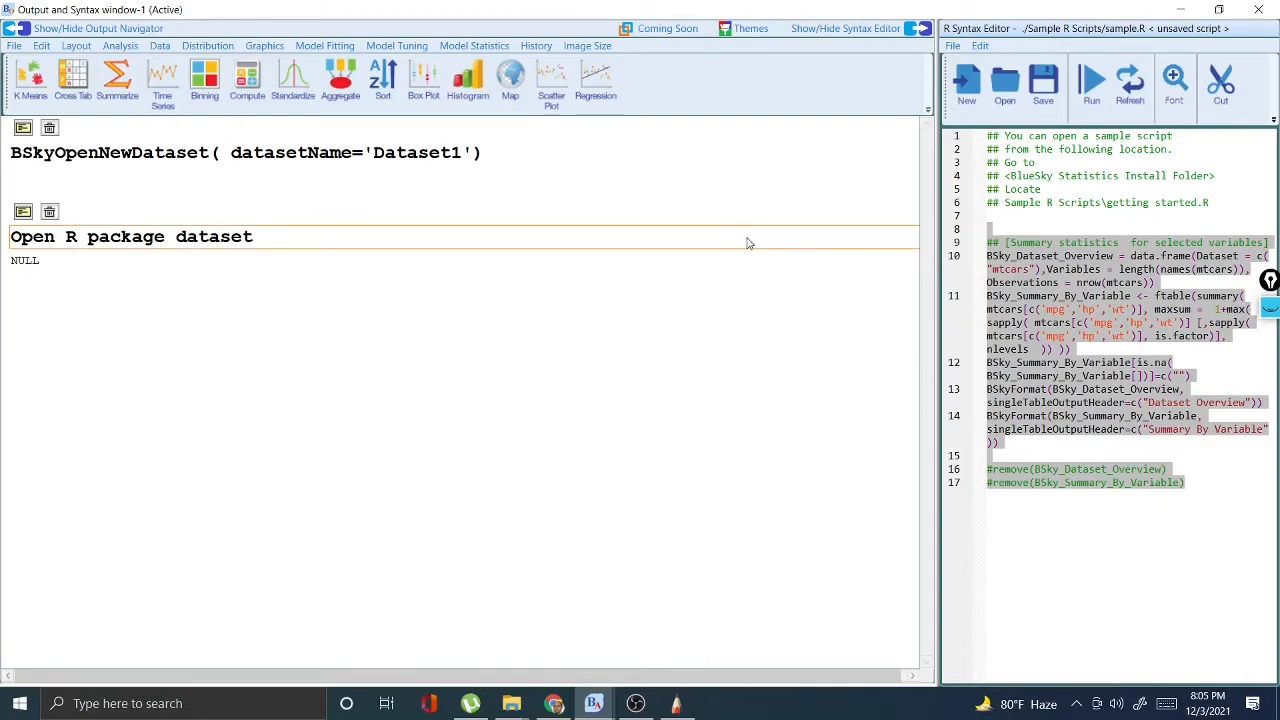
left_click(910, 28)
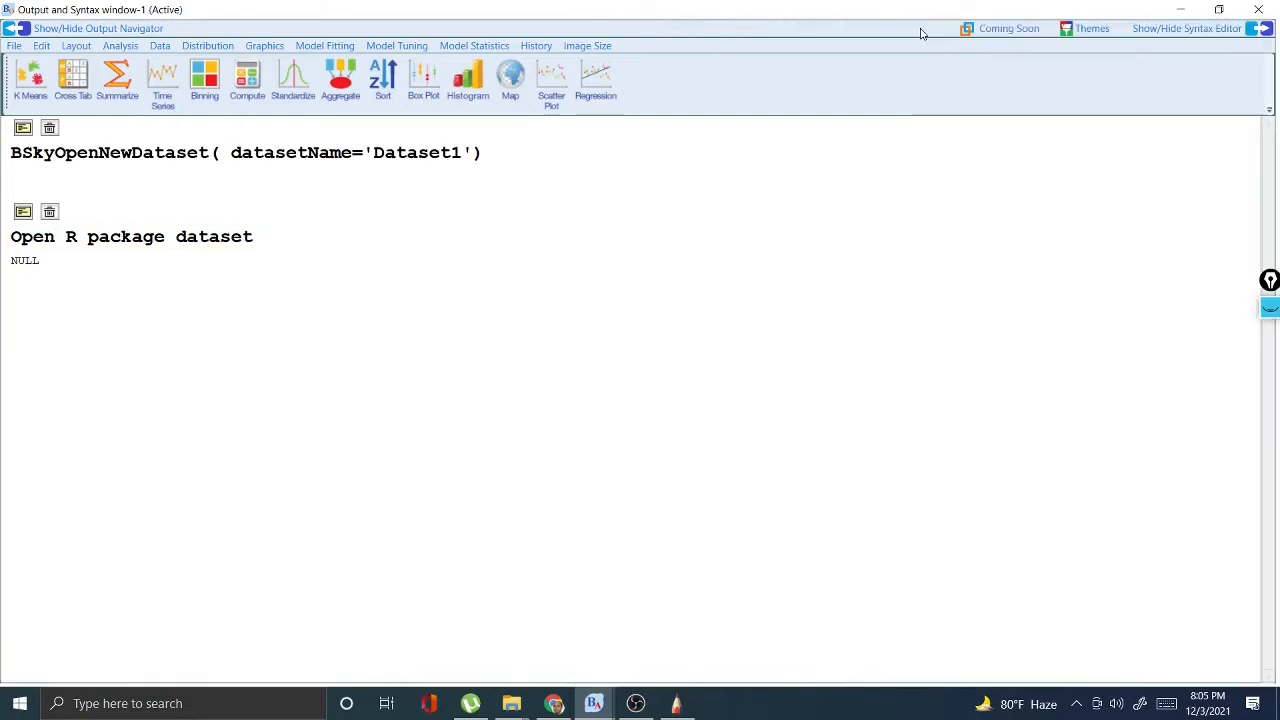
left_click(1265, 28)
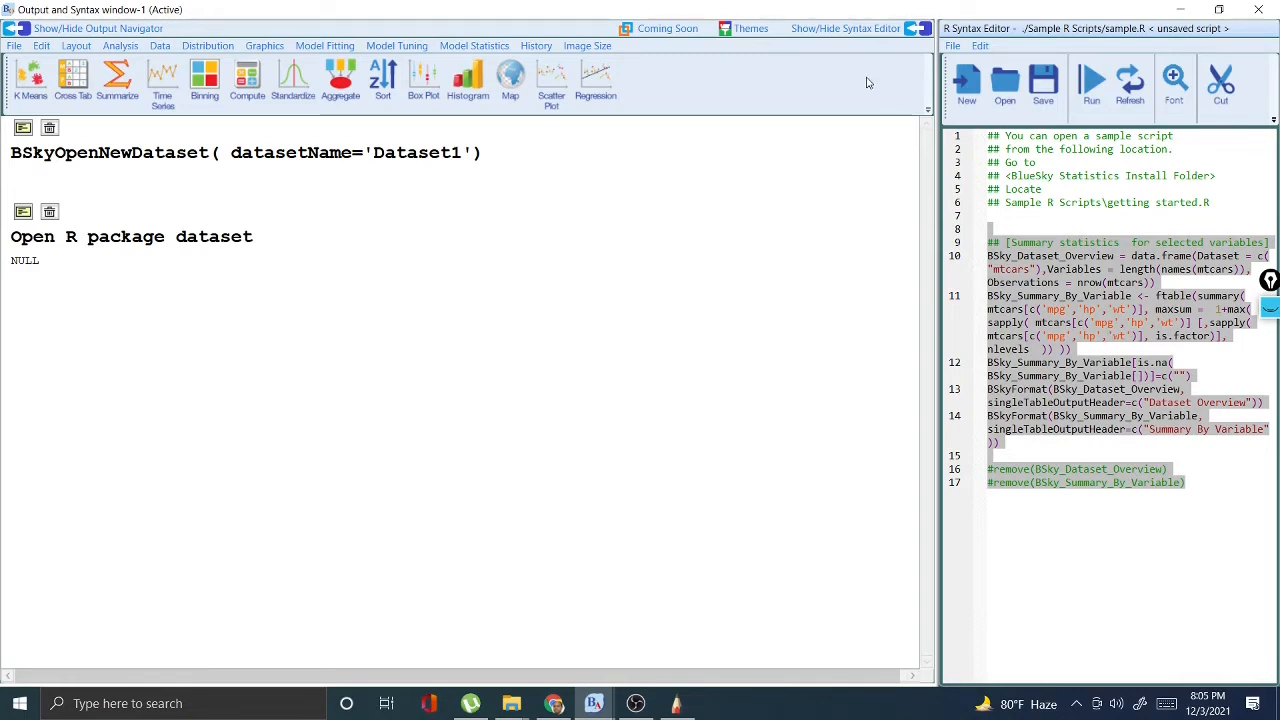
left_click(917, 29)
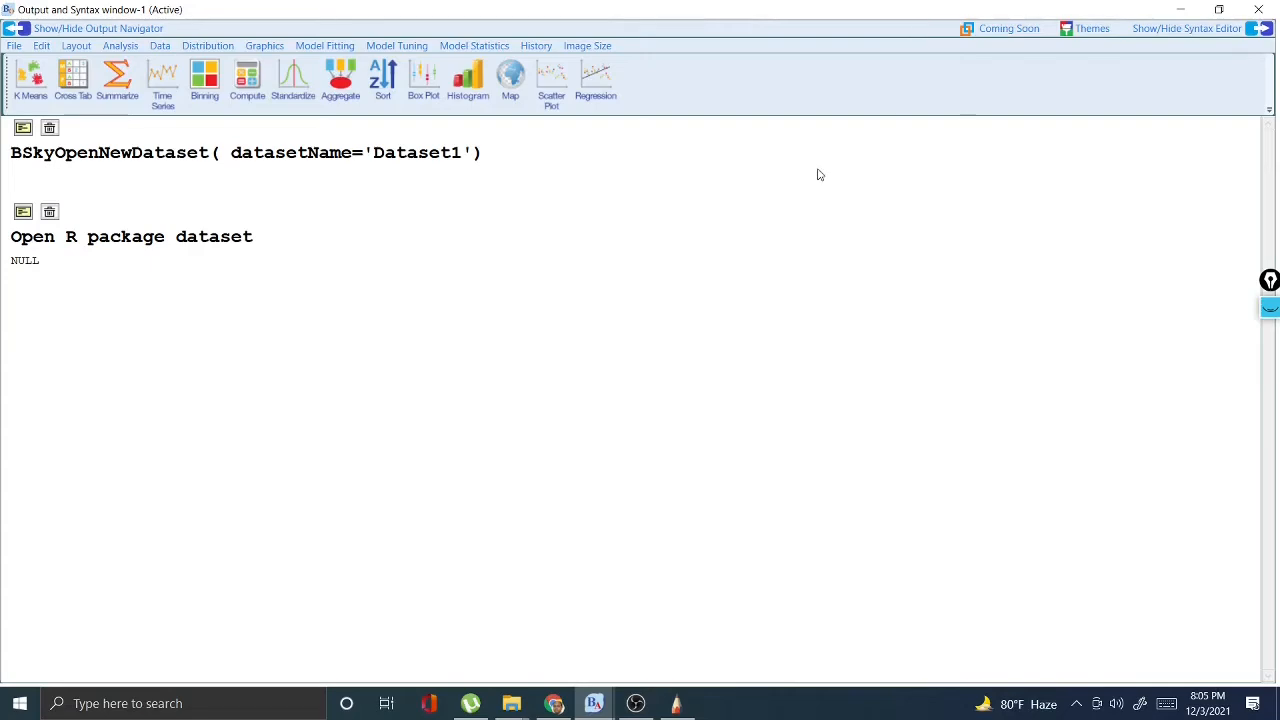
- Return to the mtcars data and run Summary Statistics for selected variables on mpg, hp and wt
left_click(594, 703)
left_click(557, 643)
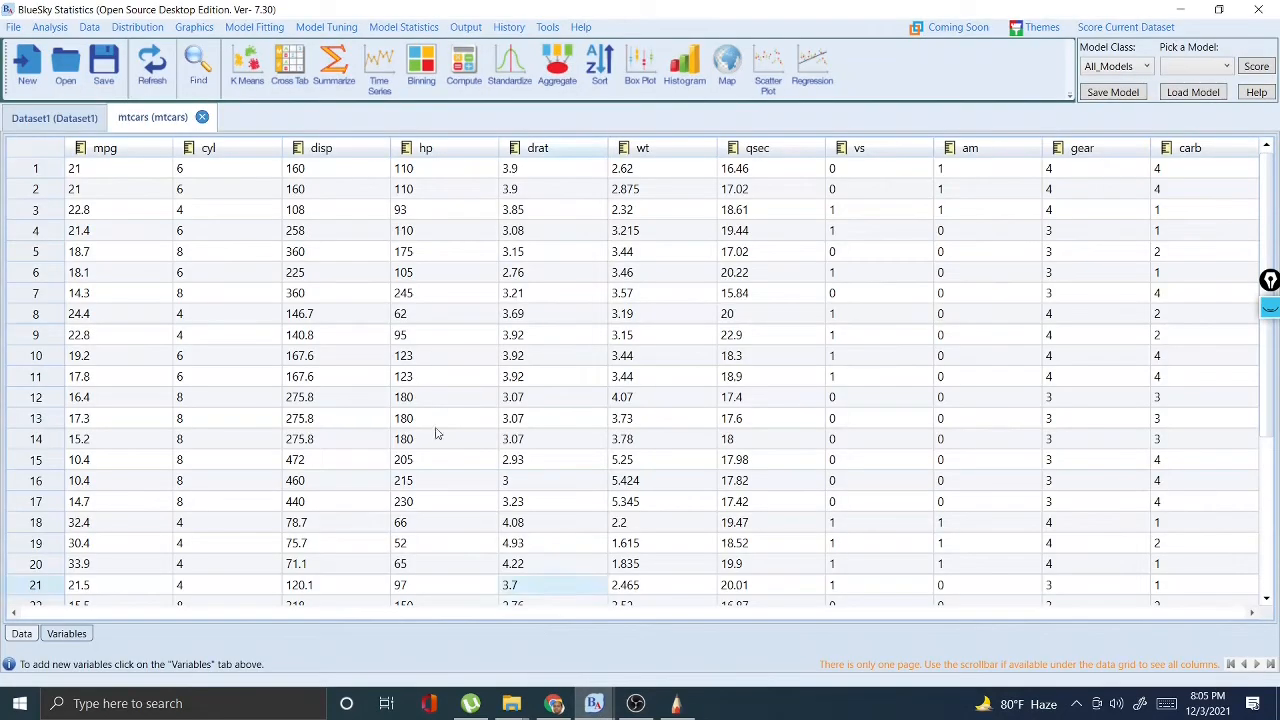
left_click(45, 28)
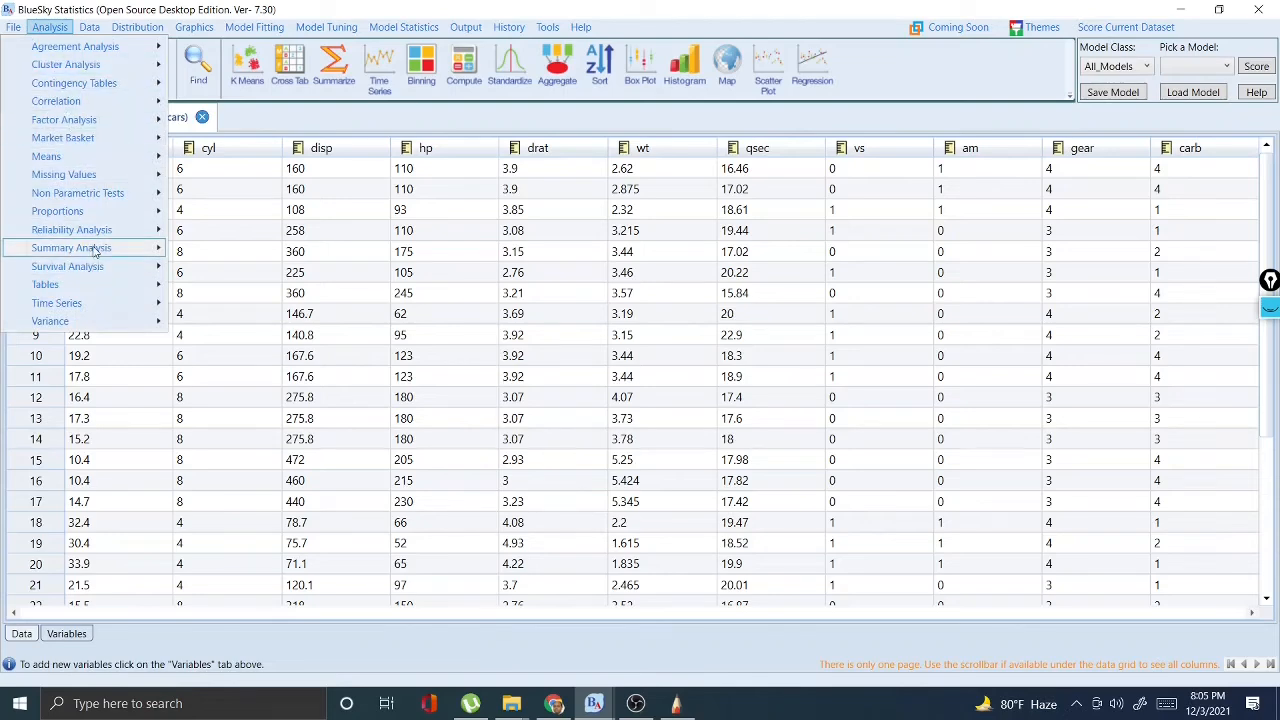
mouse_move(158, 256)
left_click(285, 448)
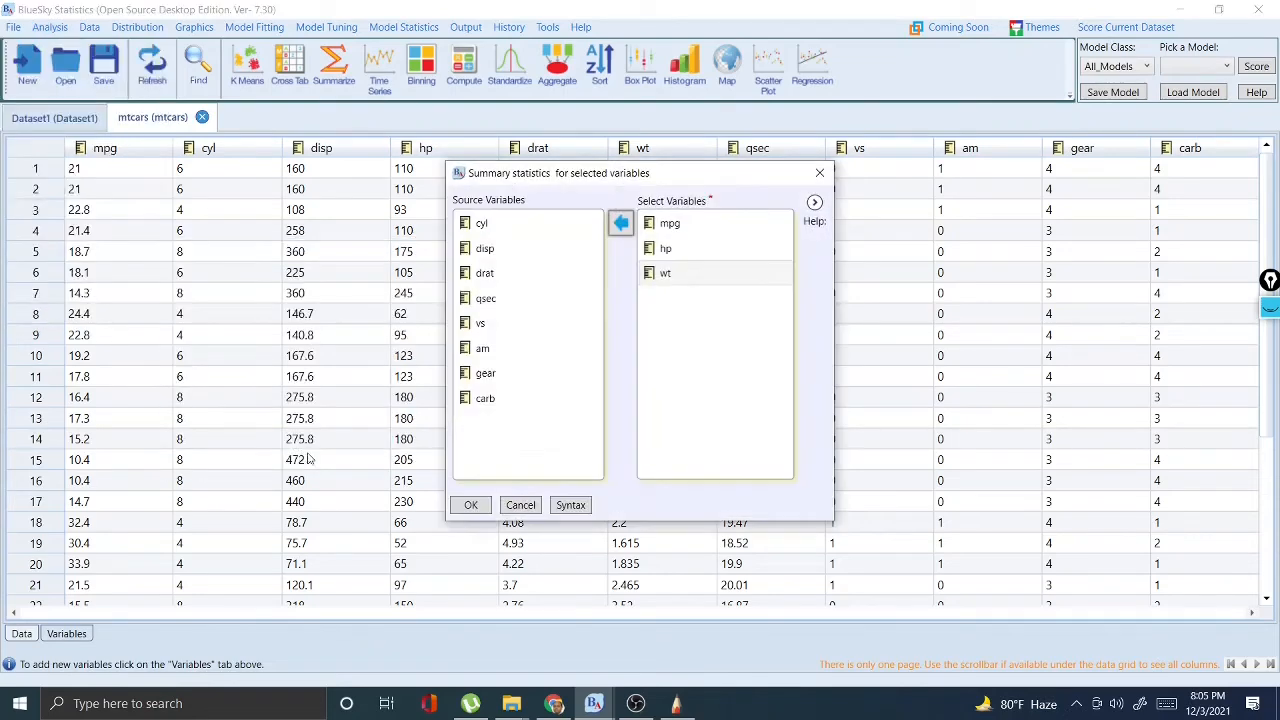
left_click(477, 508)
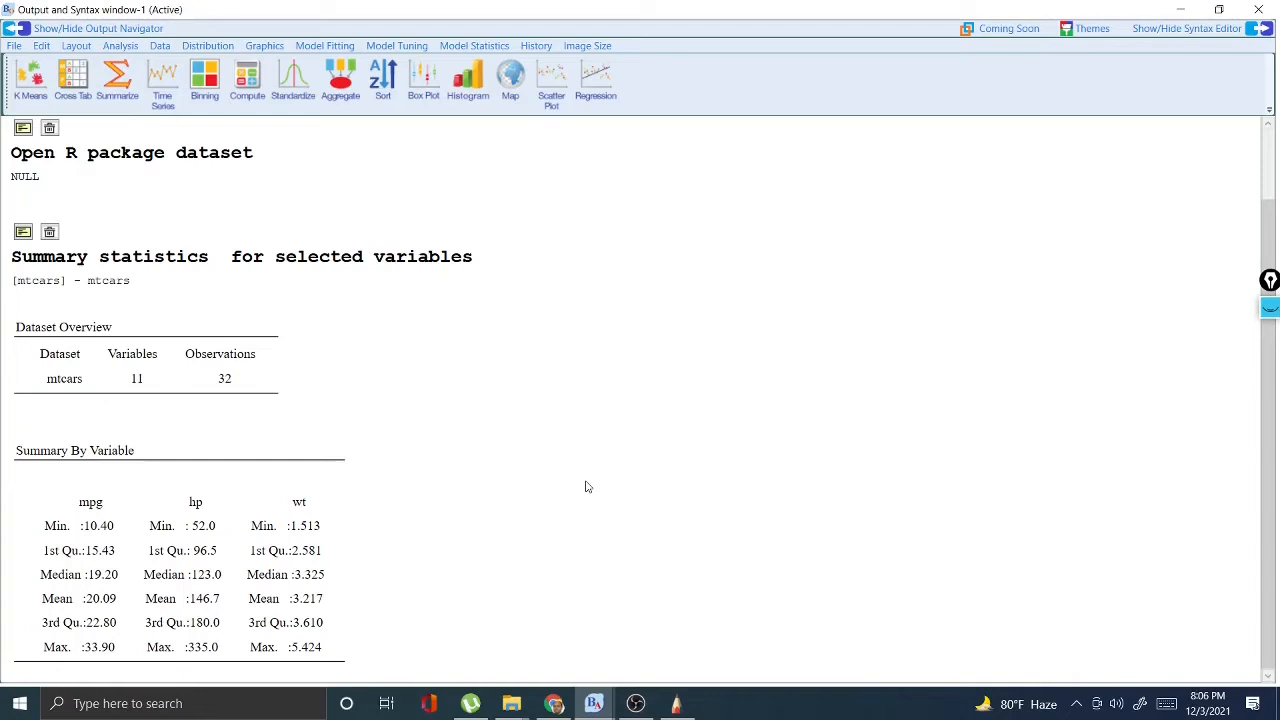
- Export the Summary By Variable table to Word and dismiss the Office license notices there
right_click(216, 485)
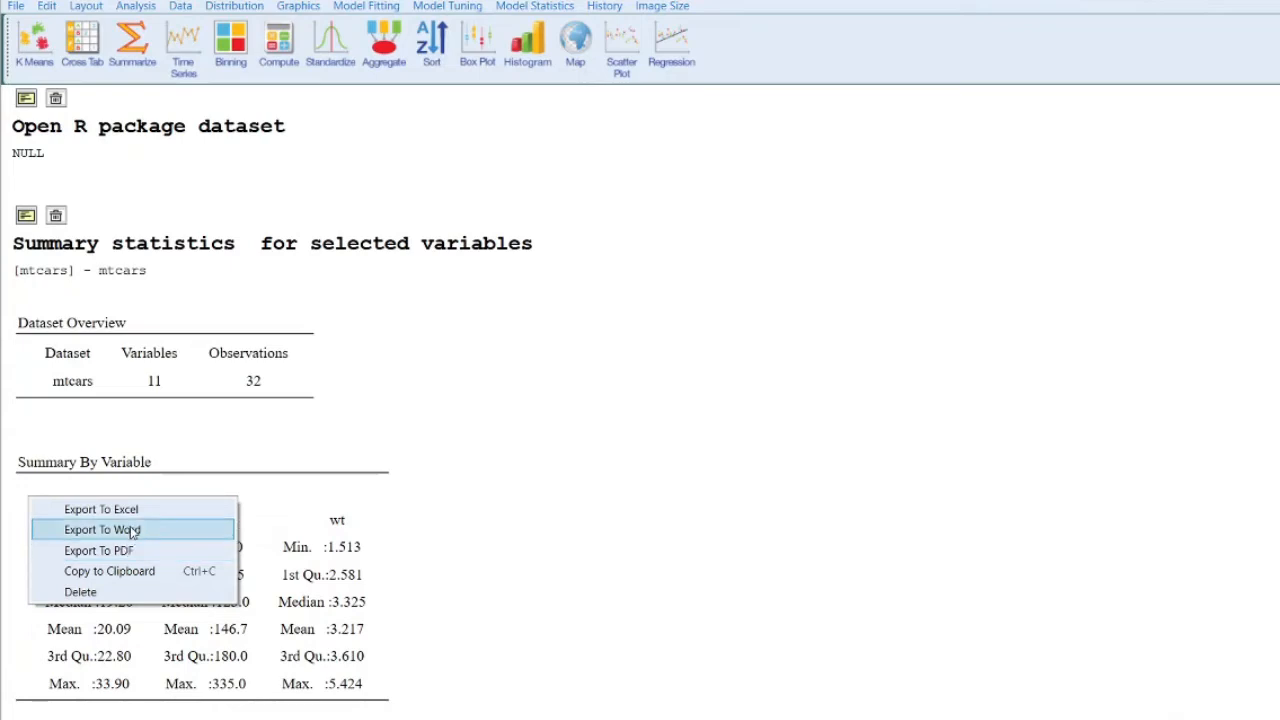
left_click(131, 530)
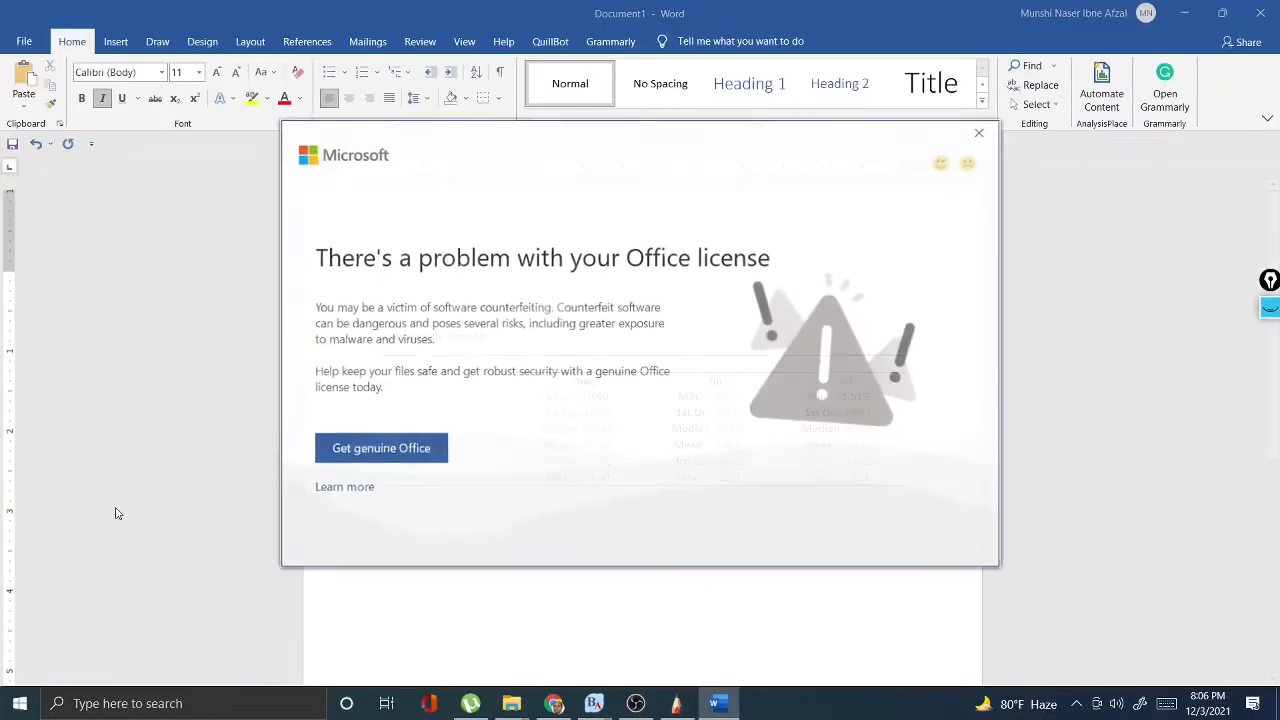
left_click(980, 131)
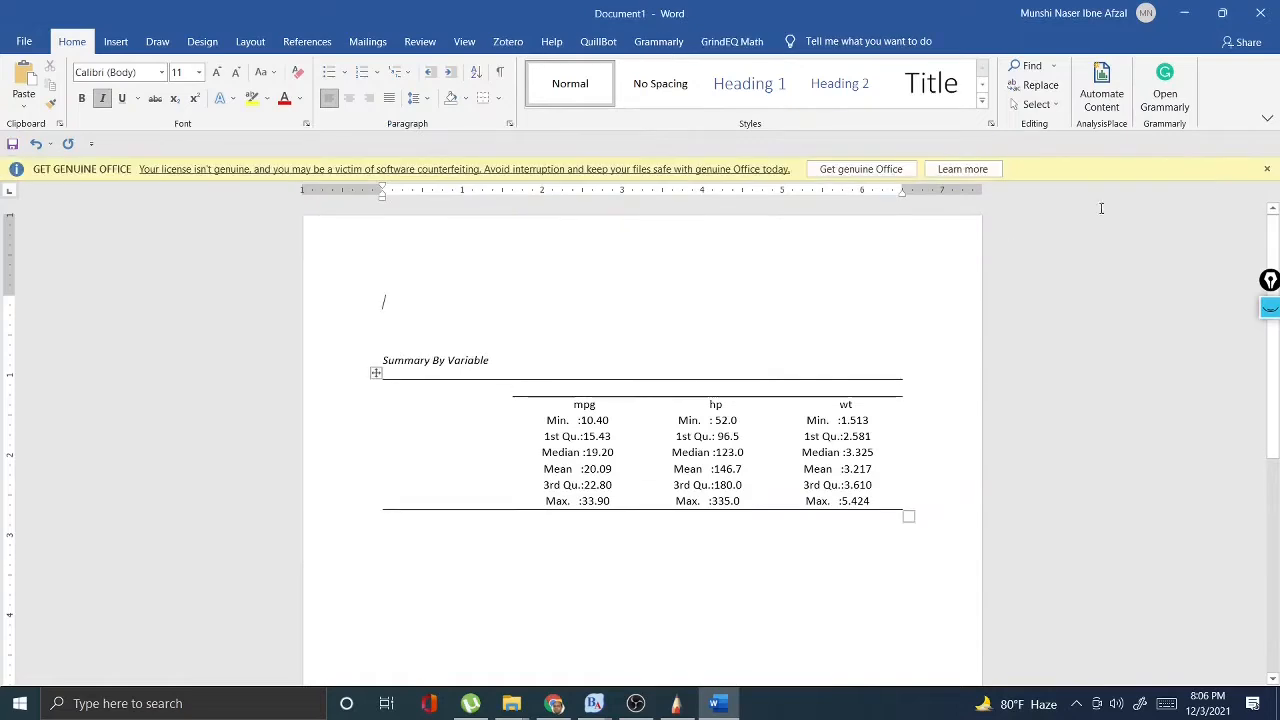
left_click(1267, 169)
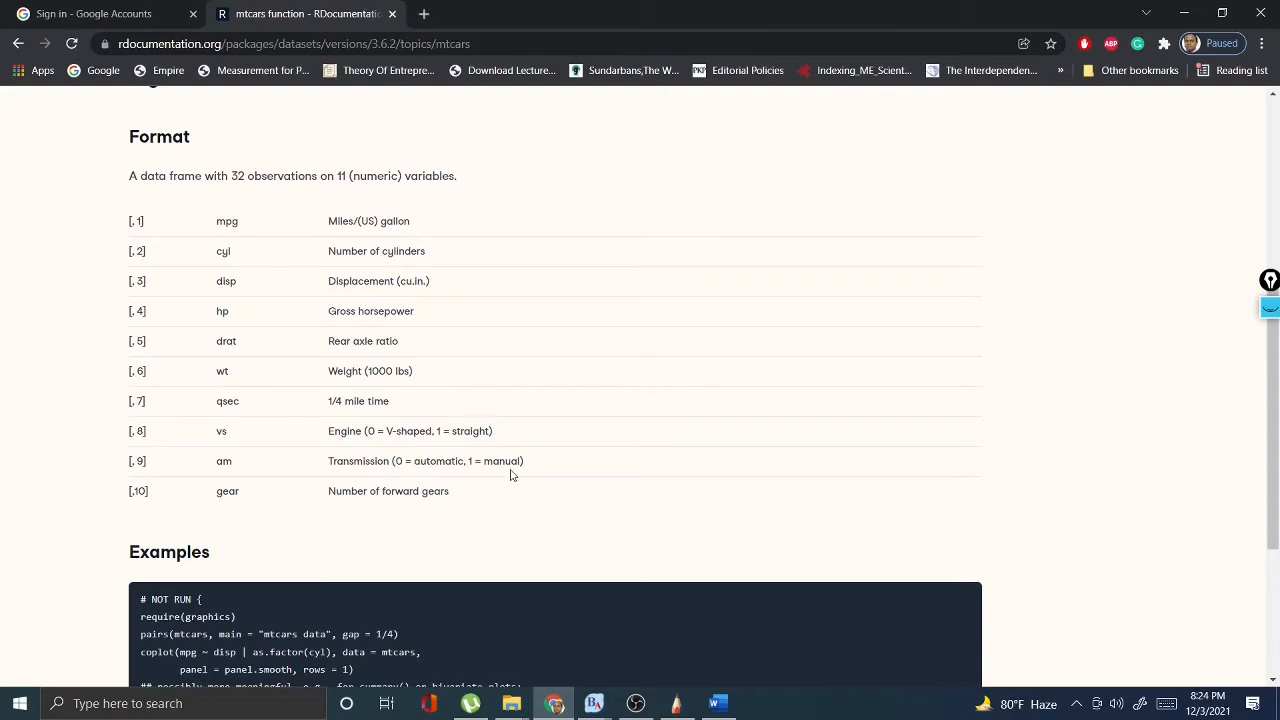
- Switch from the browser to the BlueSky Statistics data window with mtcars and maximize it
left_click(594, 703)
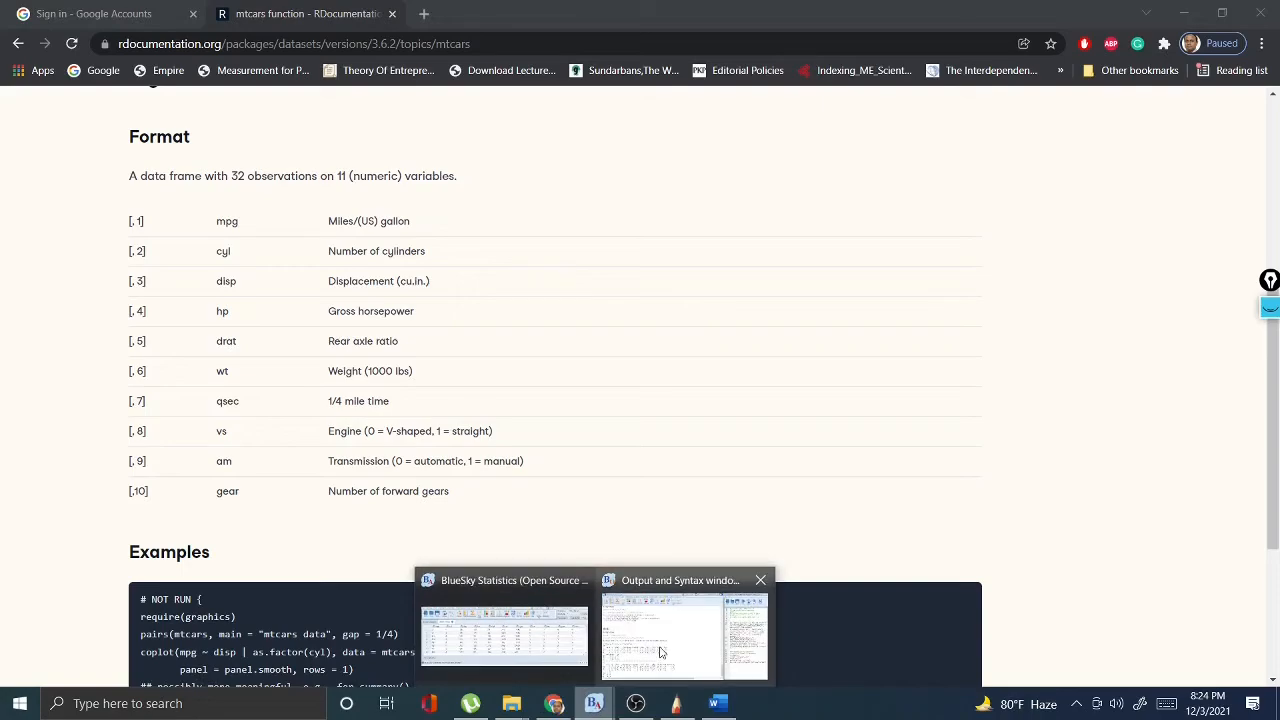
left_click(505, 632)
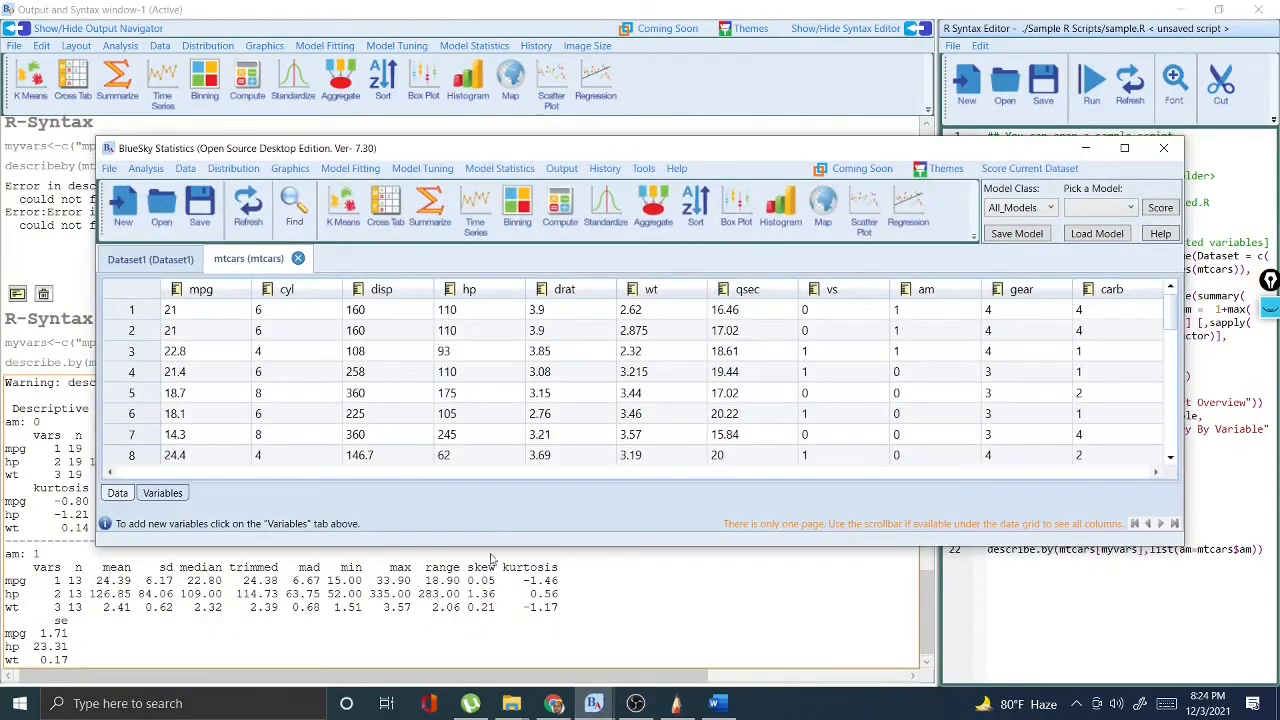
left_click(1124, 148)
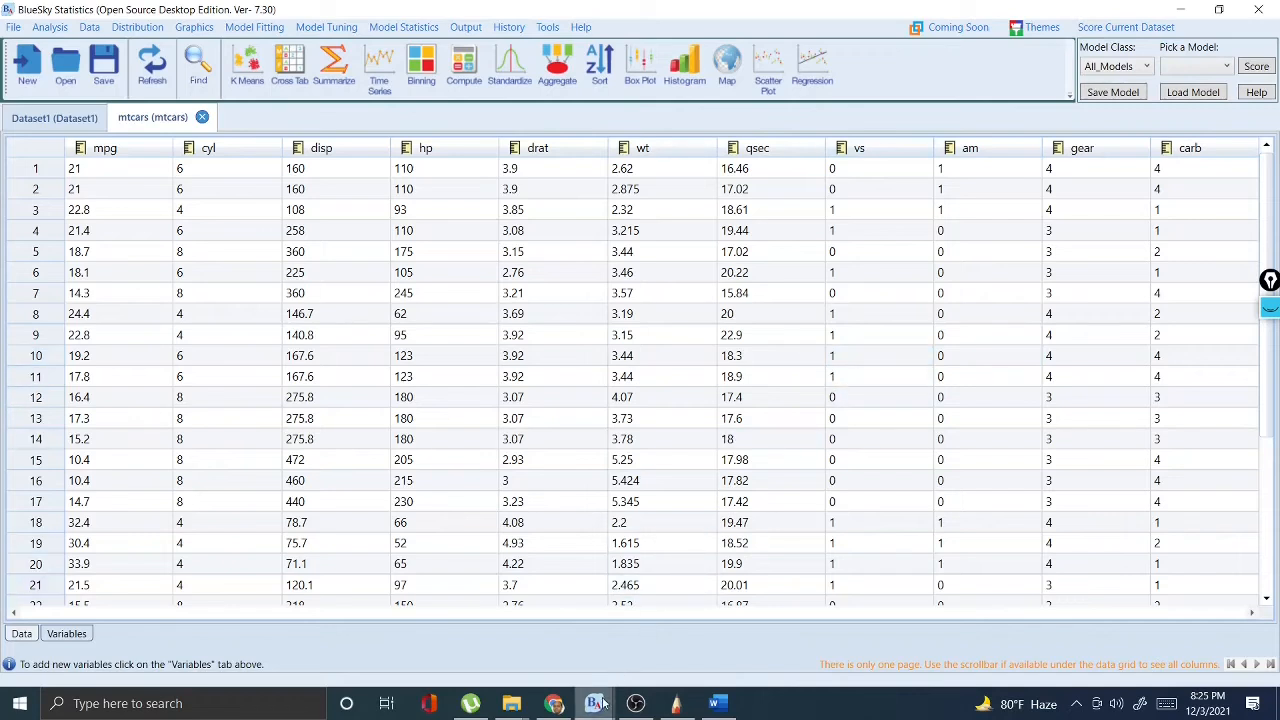
- Bring up the Output and Syntax window, then hide its R Syntax Editor and show it again
mouse_move(598, 706)
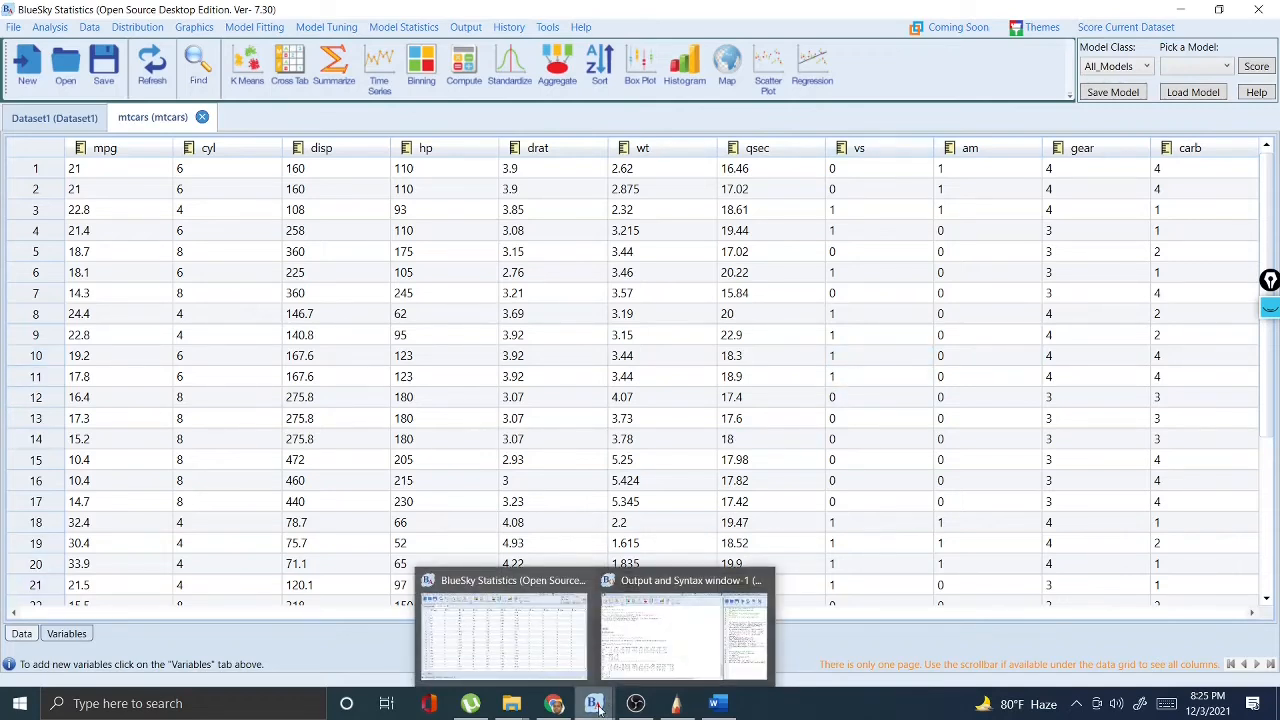
left_click(670, 650)
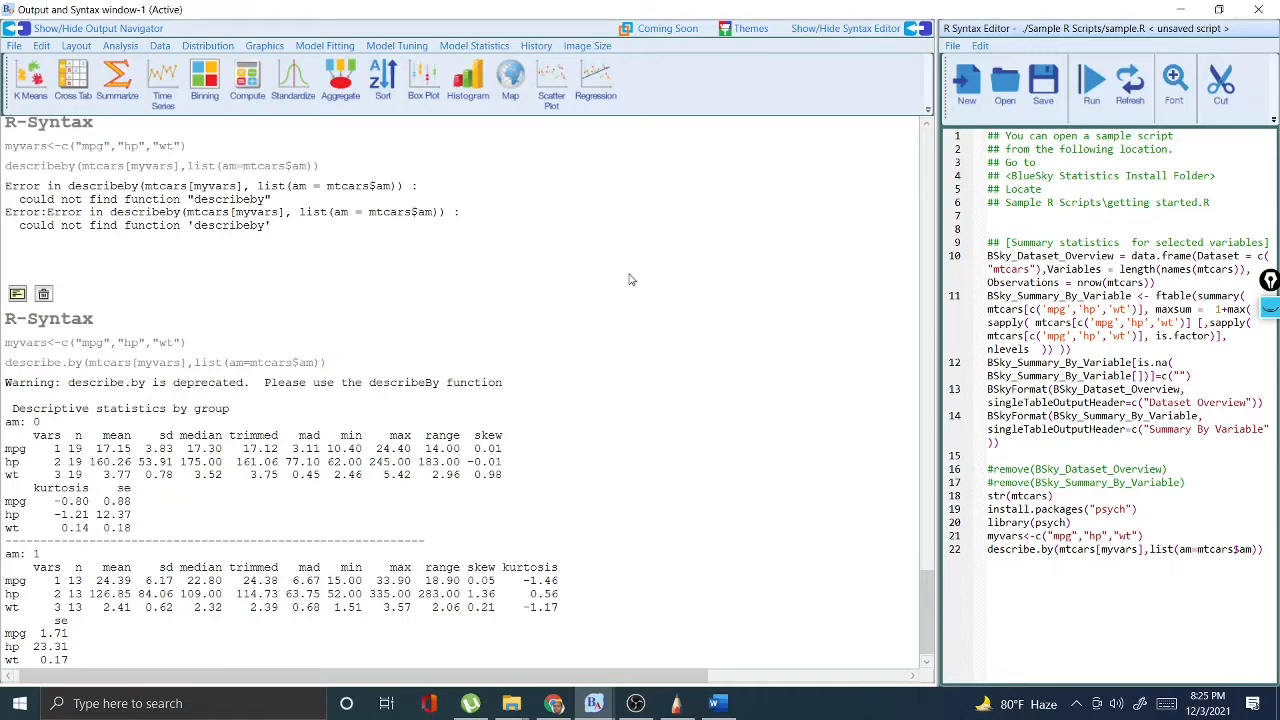
type(")")
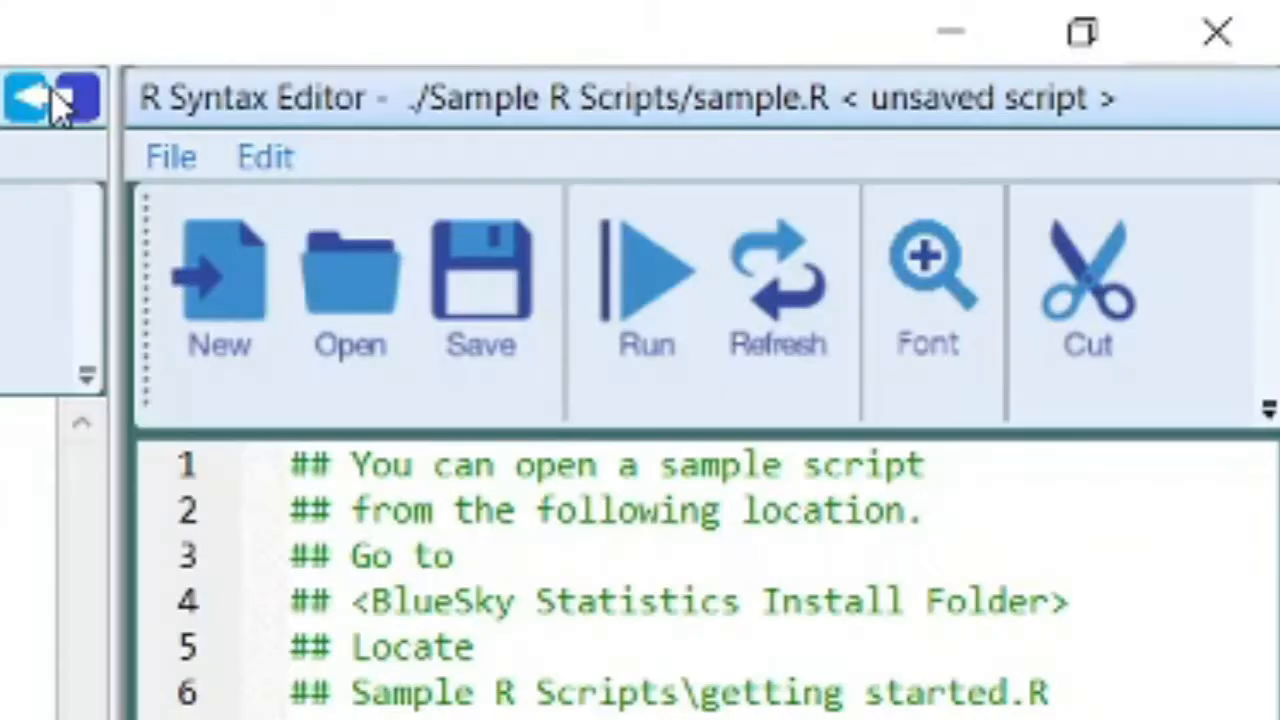
left_click(916, 30)
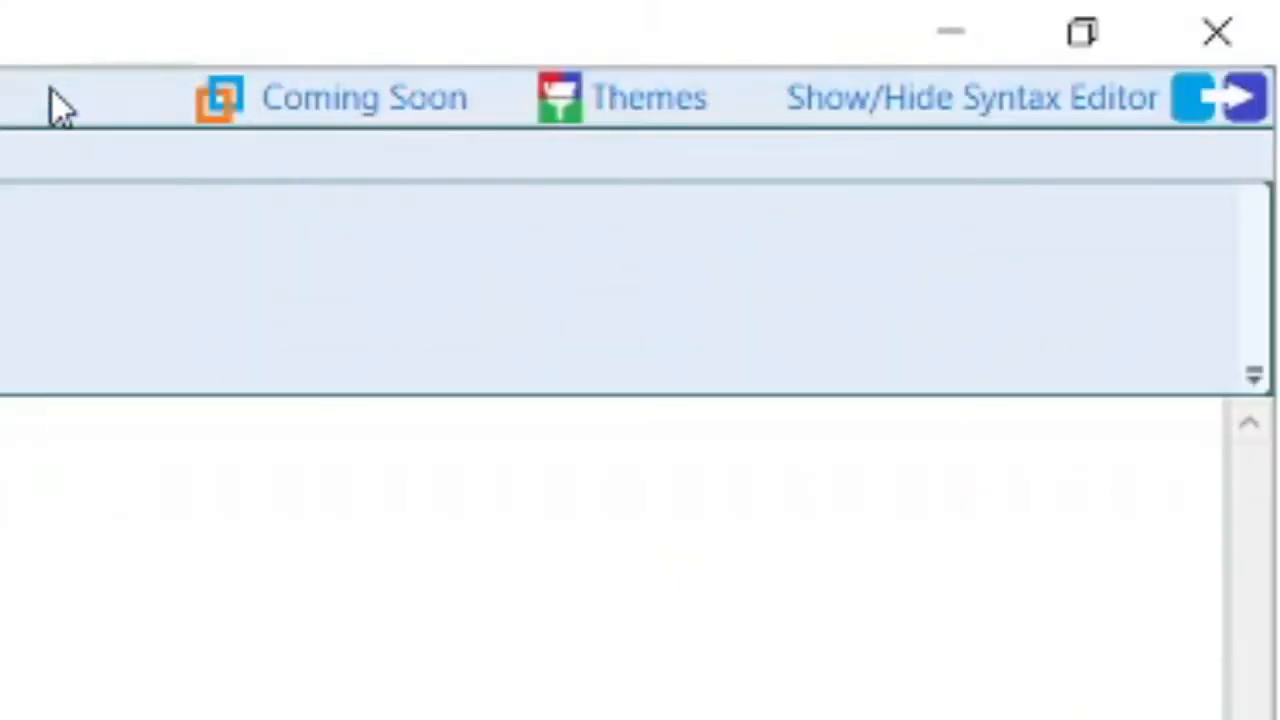
left_click(1229, 105)
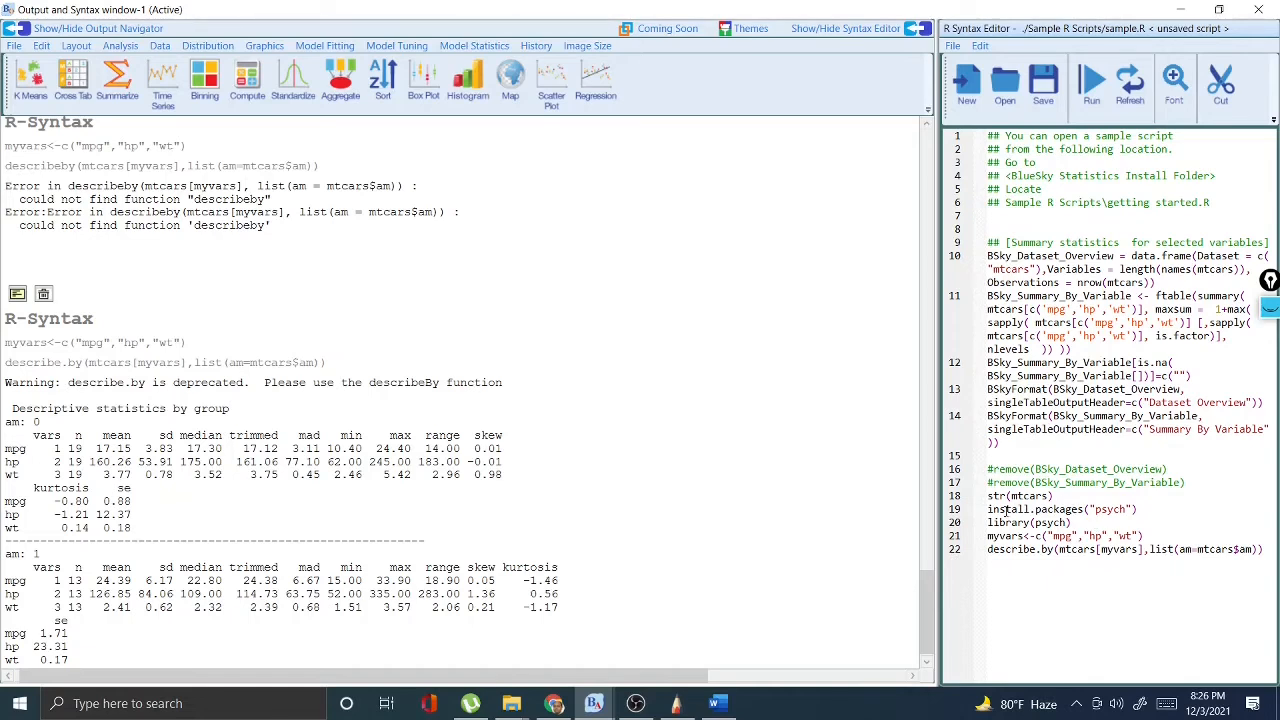
- Examine the R-Syntax outputs for the str(mtcars) structure listing, the psych package installation and the describe.by commands
scroll(786, 461, "up", 10)
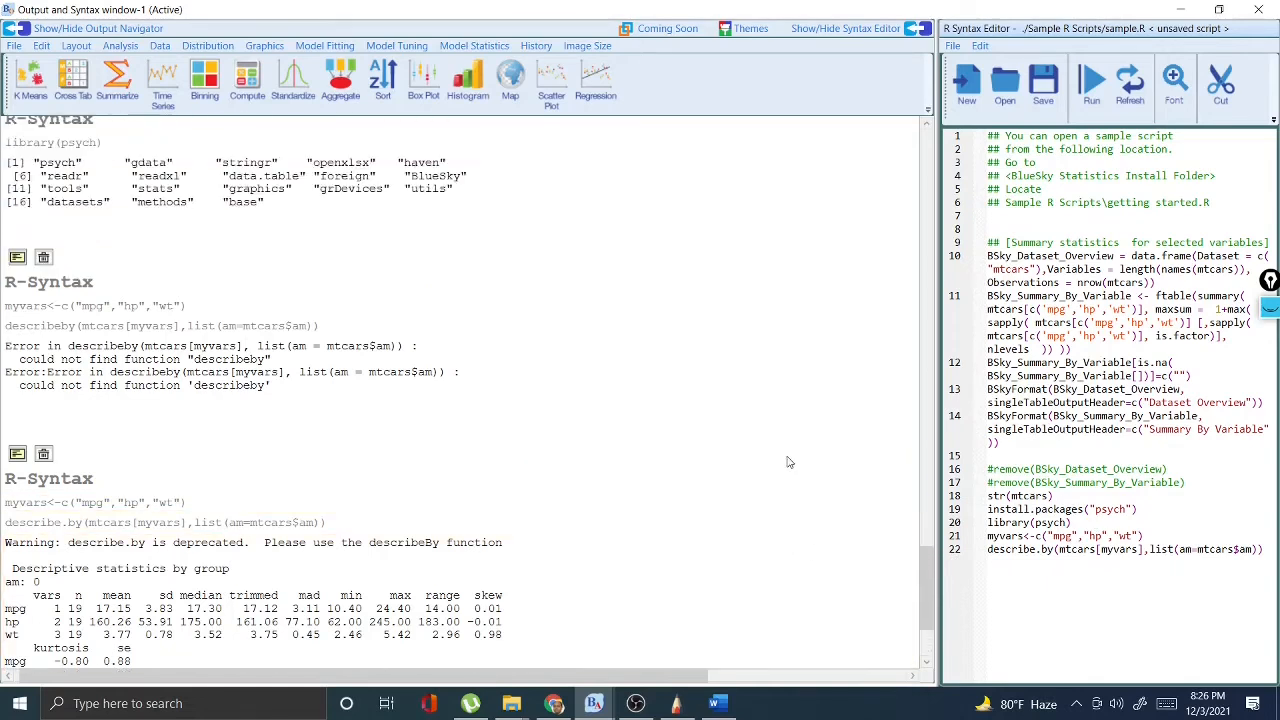
scroll(786, 461, "up", 20)
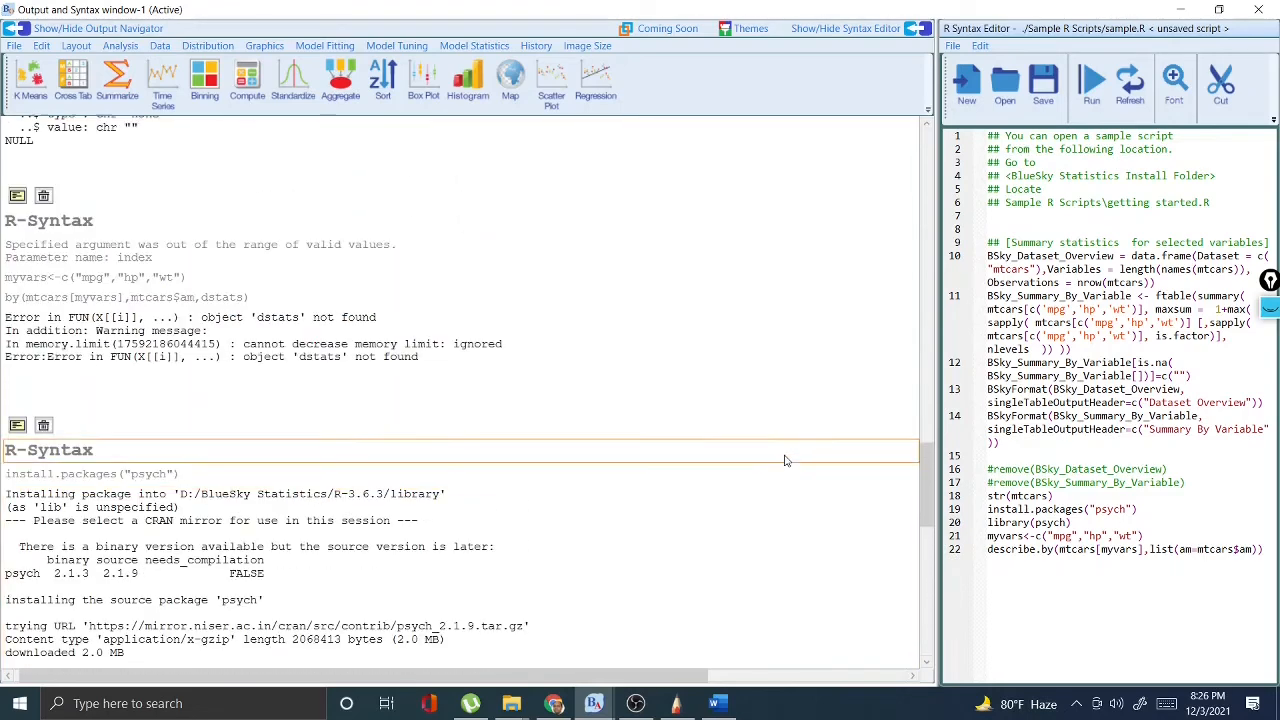
scroll(786, 461, "up", 2)
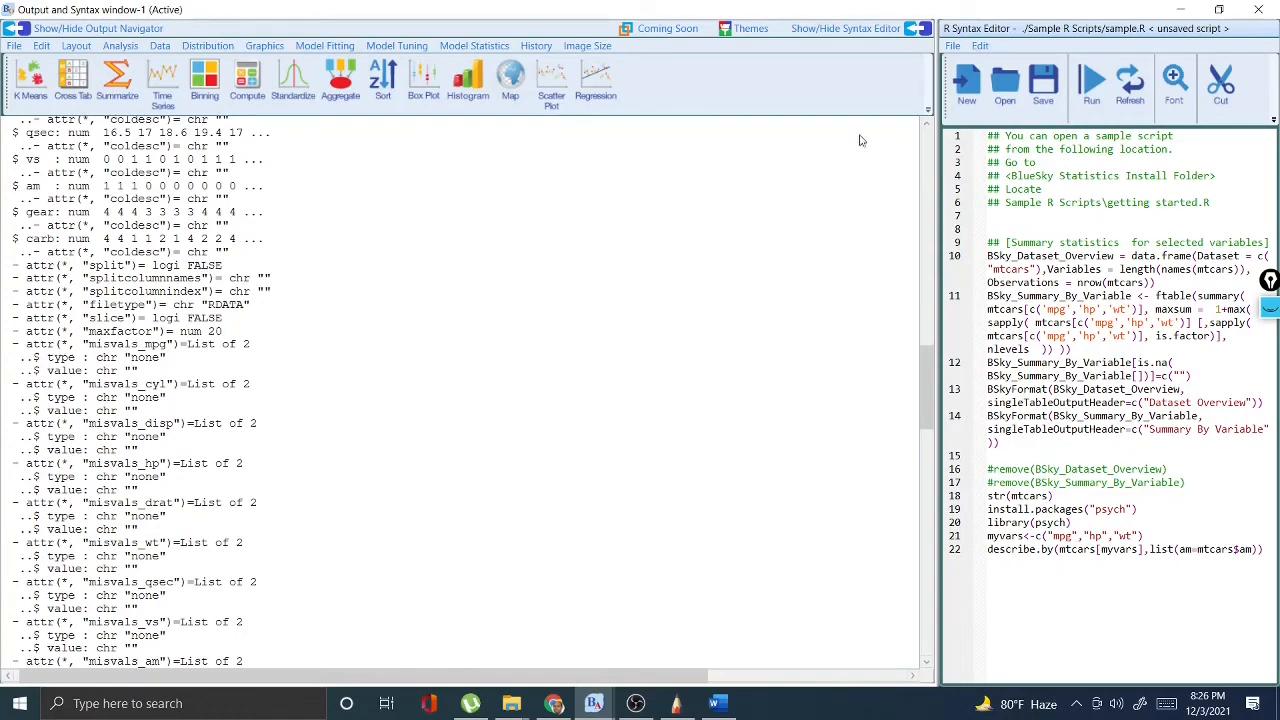
scroll(168, 229, "up", 7)
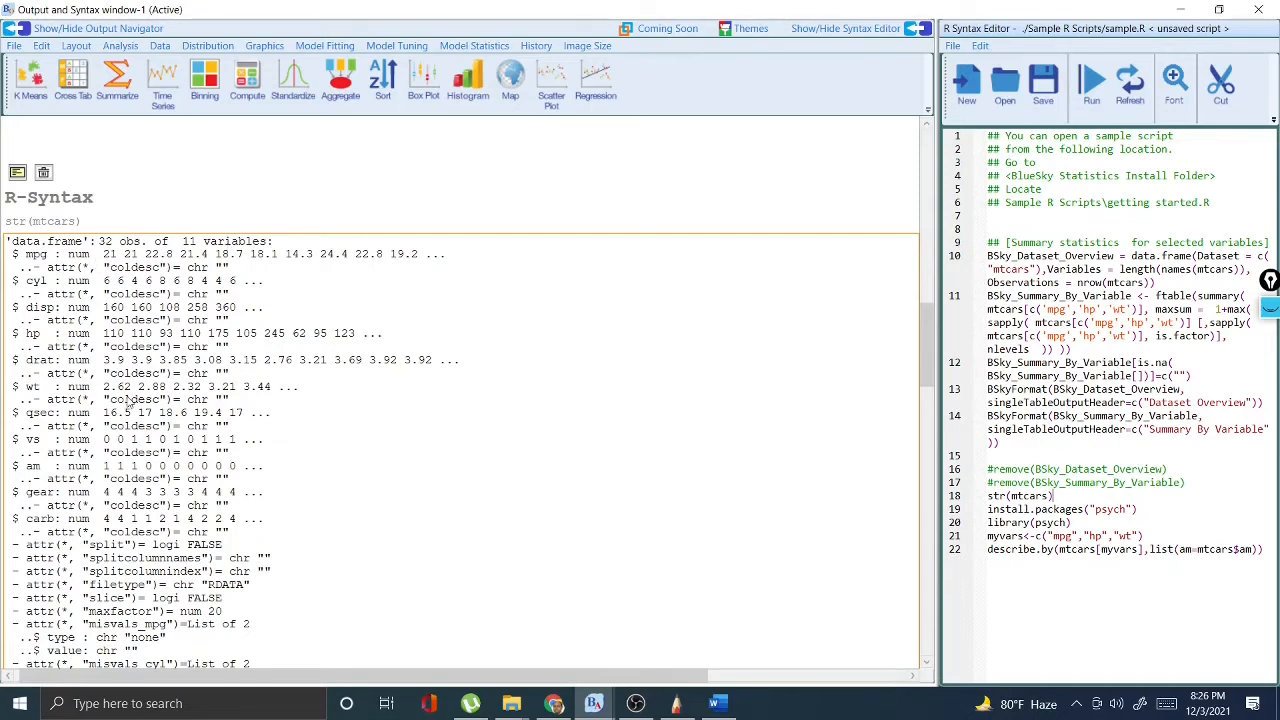
scroll(130, 404, "down", 1)
scroll(135, 399, "down", 1)
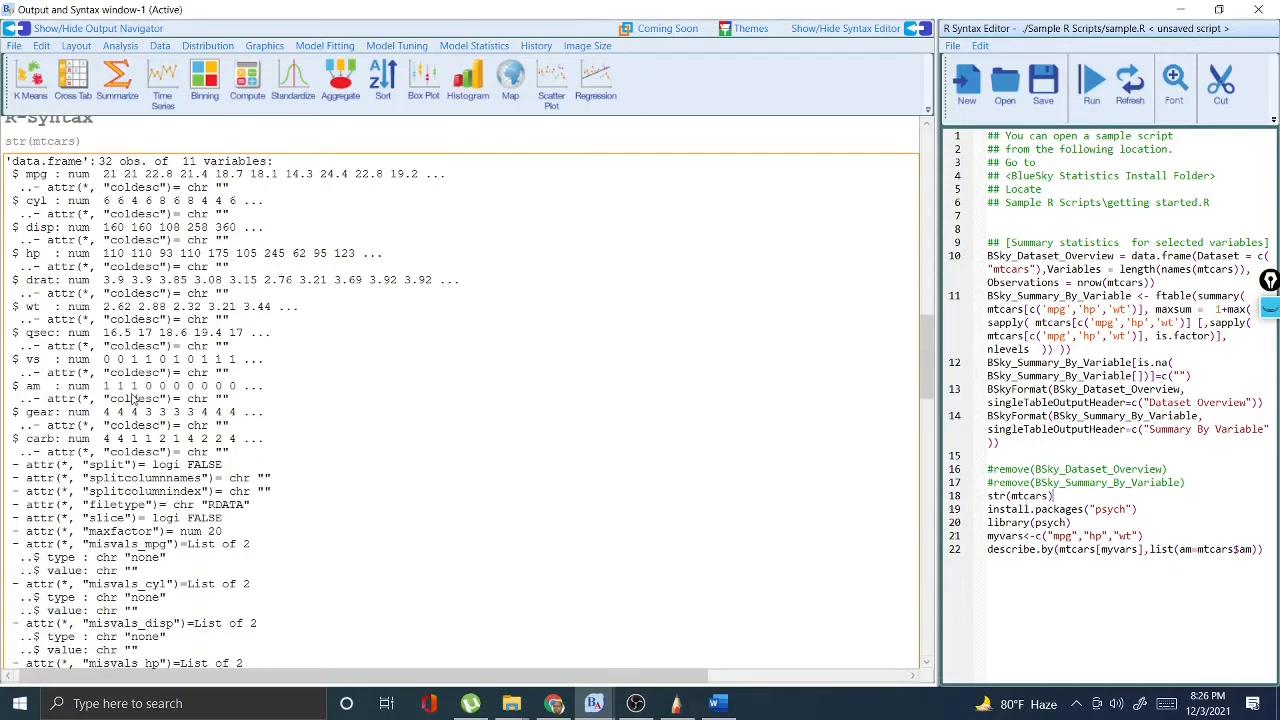
scroll(135, 398, "down", 2)
scroll(135, 398, "down", 9)
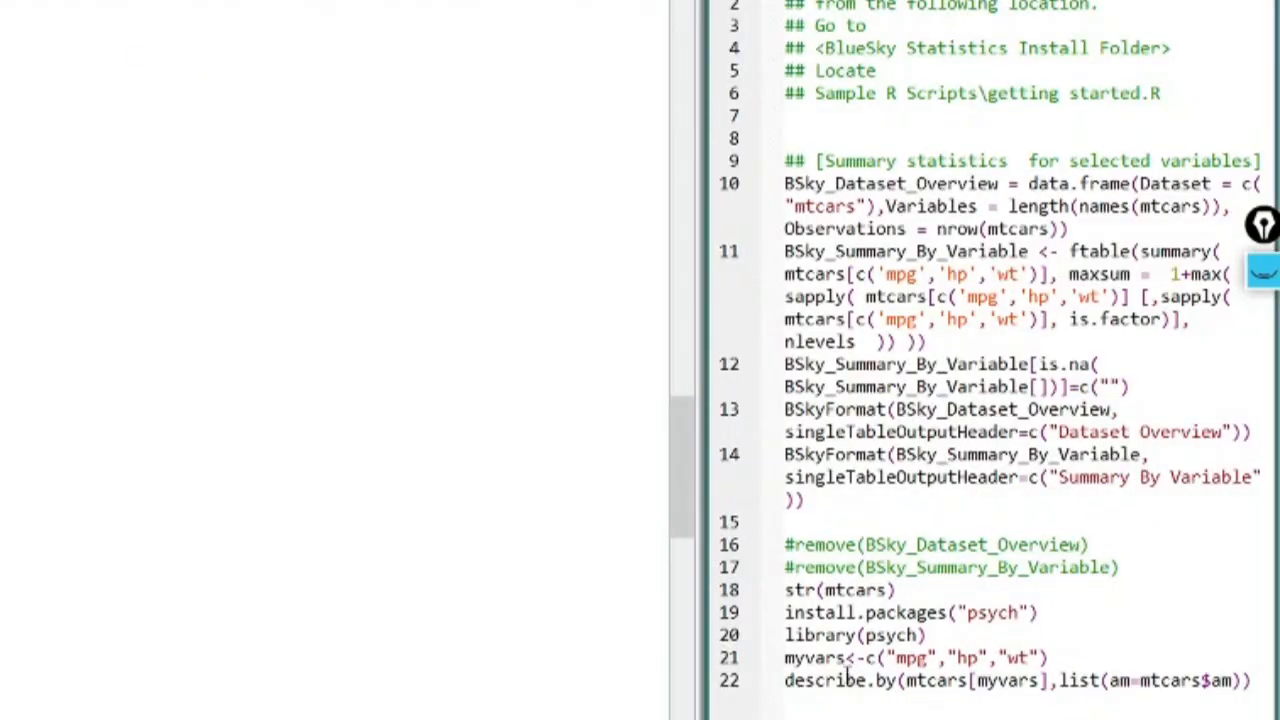
scroll(54, 513, "up", 3)
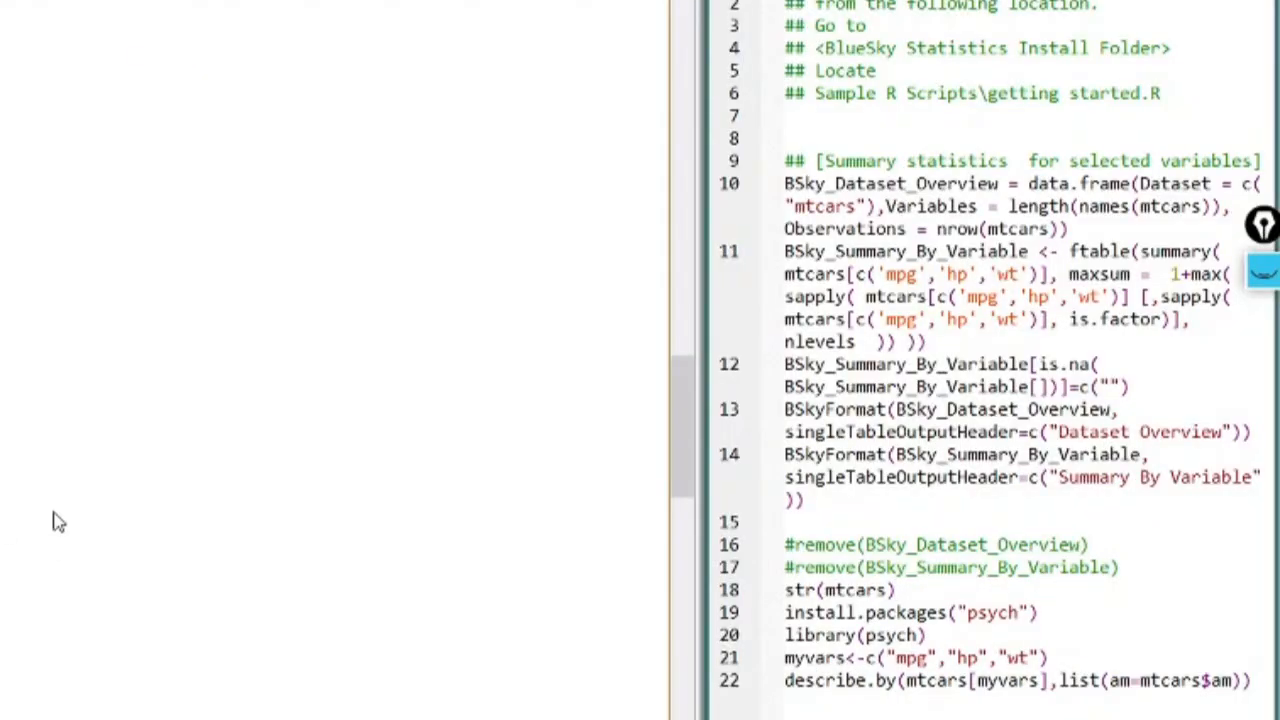
scroll(52, 522, "up", 2)
scroll(50, 524, "down", 5)
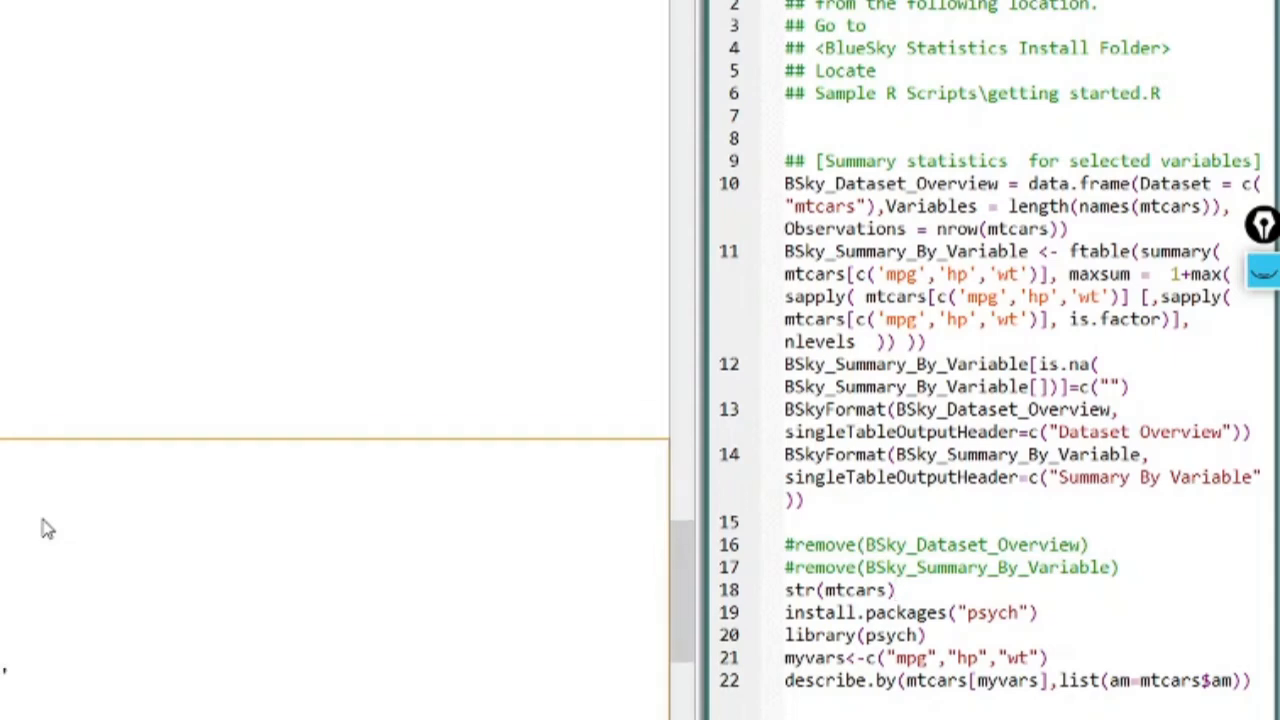
- Run script lines 21 and 22, which define myvars and call describe.by on mtcars grouped by am
scroll(45, 528, "up", 1)
scroll(43, 528, "down", 2)
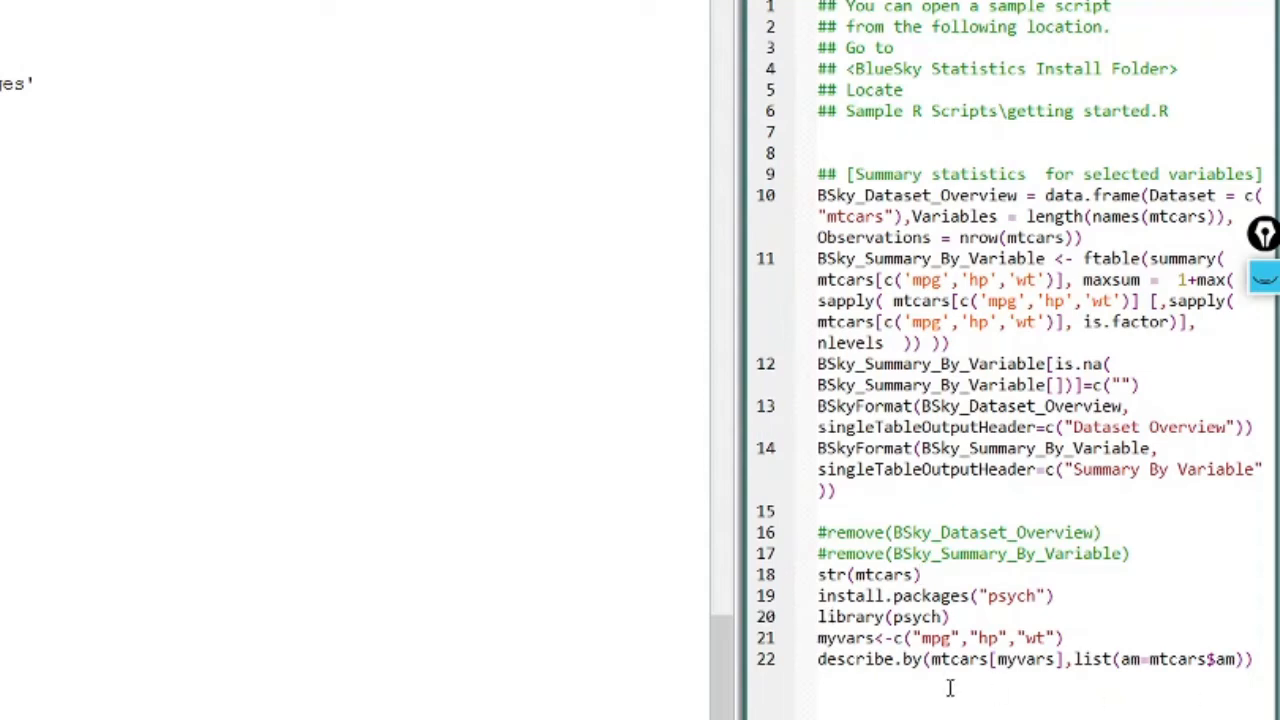
left_click_drag(818, 637, 1262, 670)
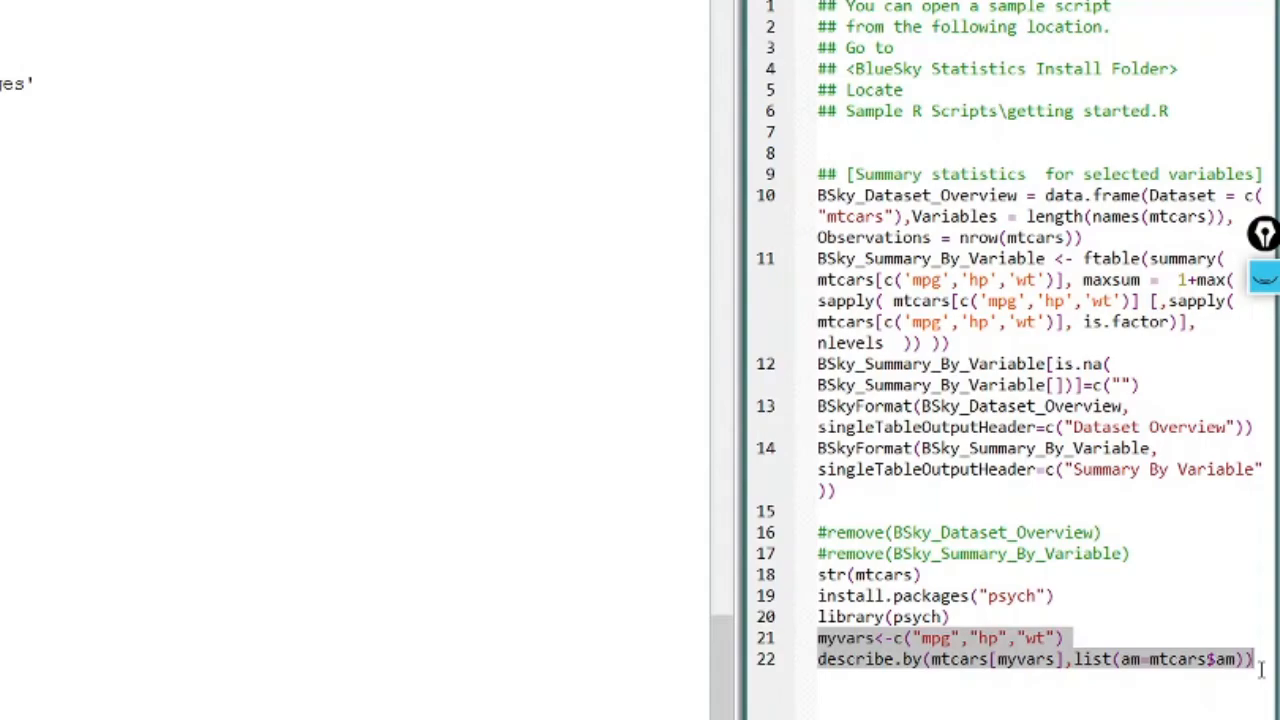
left_click(1092, 88)
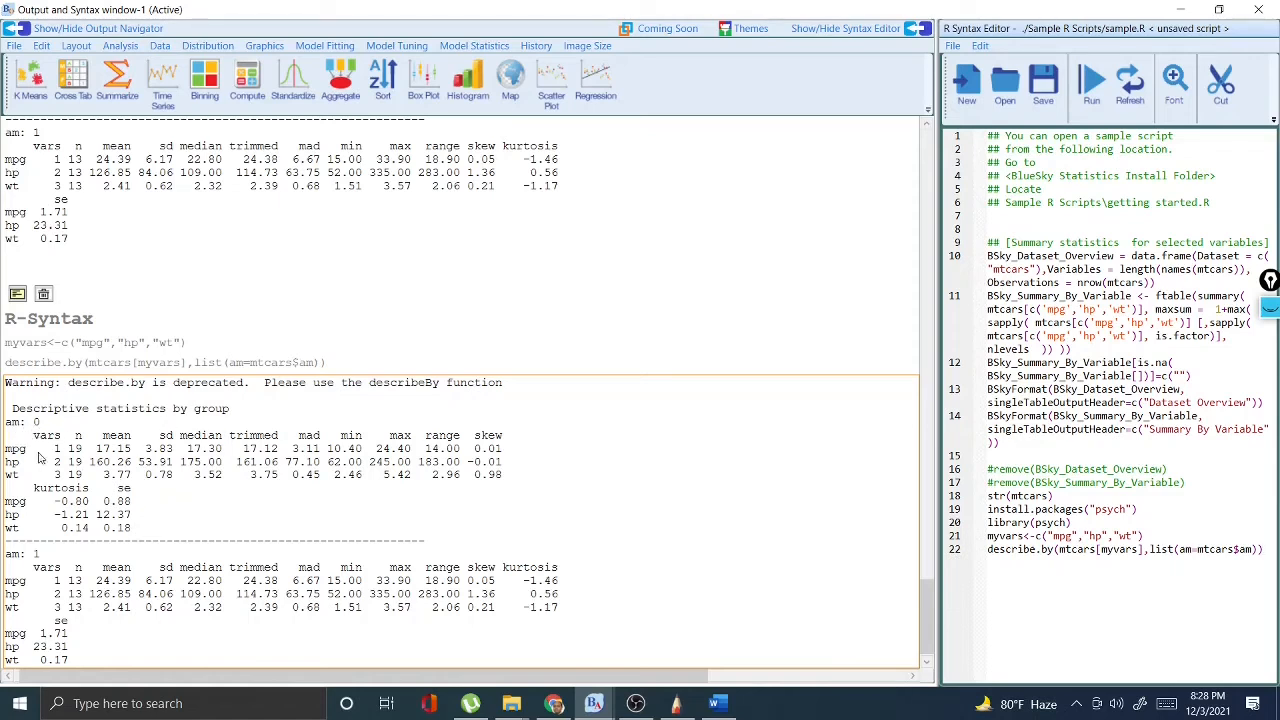
- Check the am transmission coding on the mtcars documentation page in the browser against the grouped statistics in the BlueSky output window
left_click(553, 703)
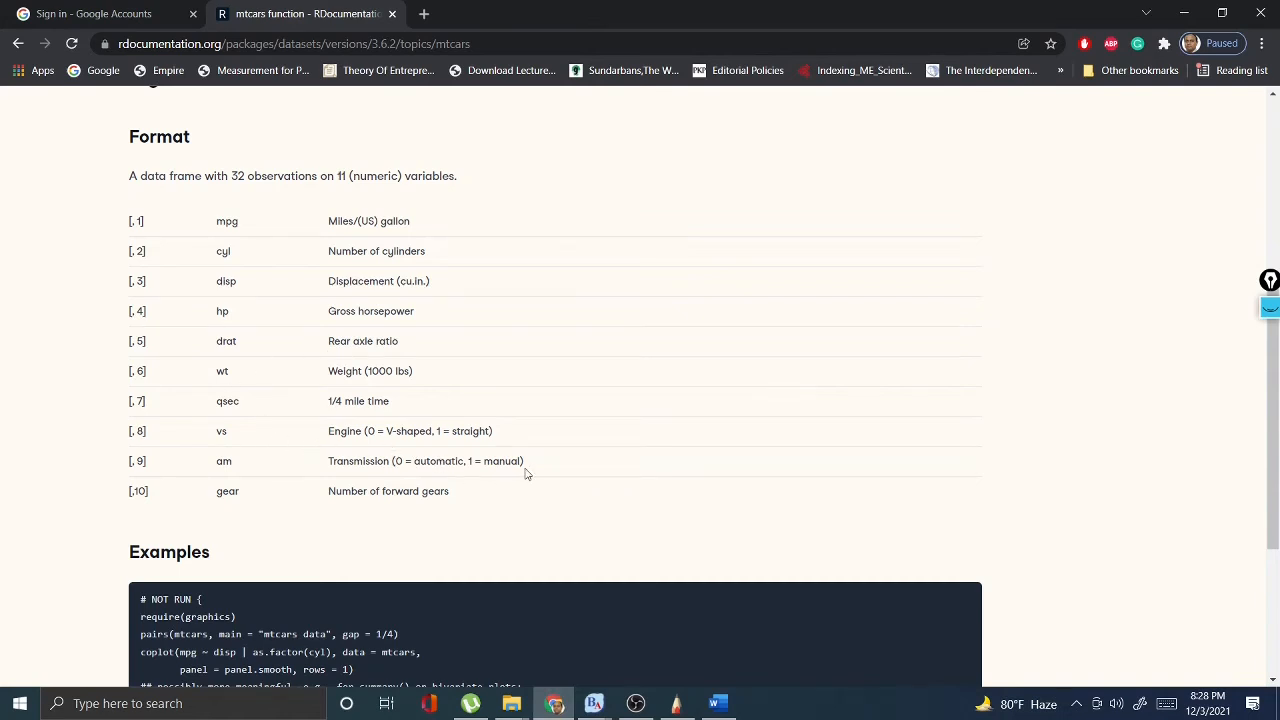
left_click(594, 703)
left_click(667, 646)
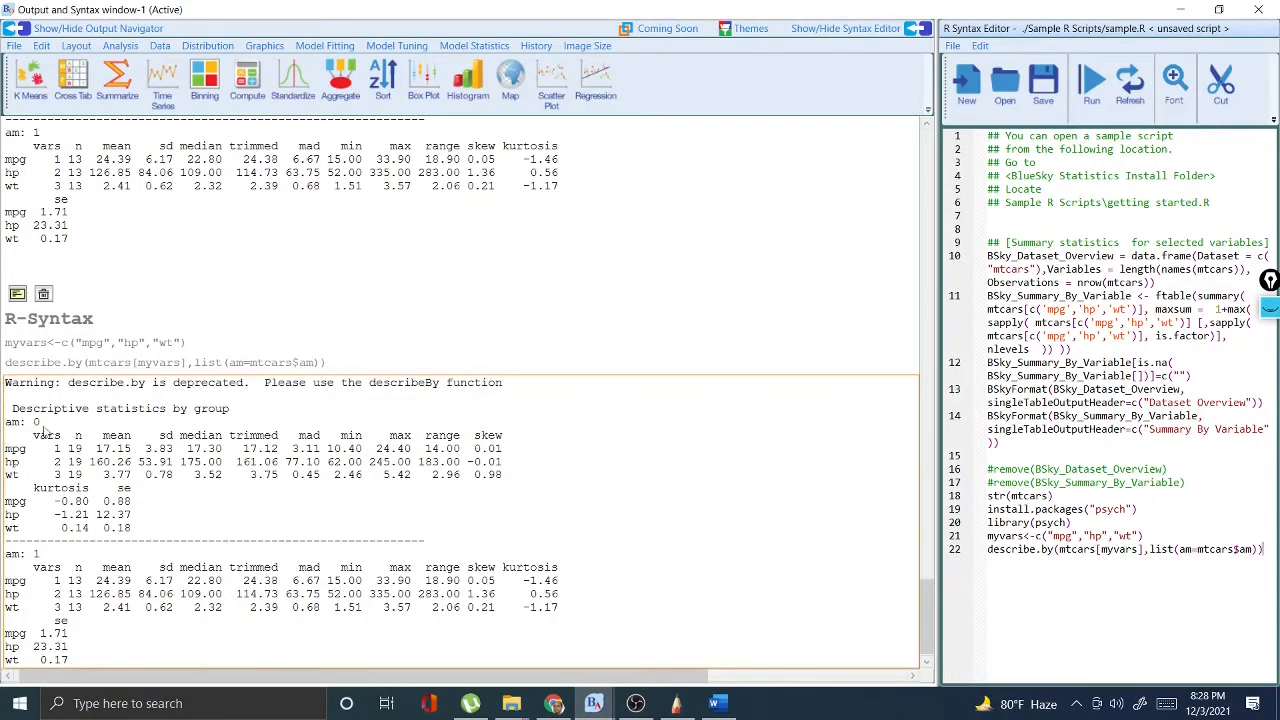
left_click(553, 703)
left_click(553, 703)
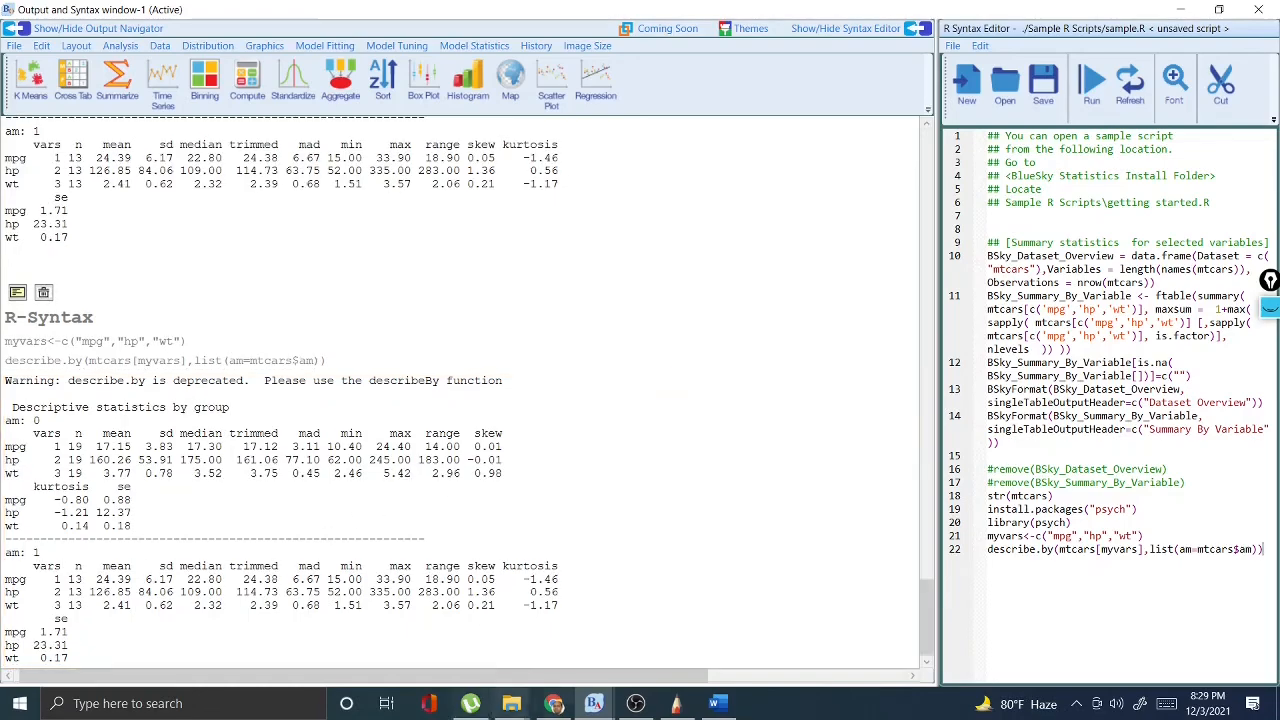
left_click(550, 705)
left_click(550, 705)
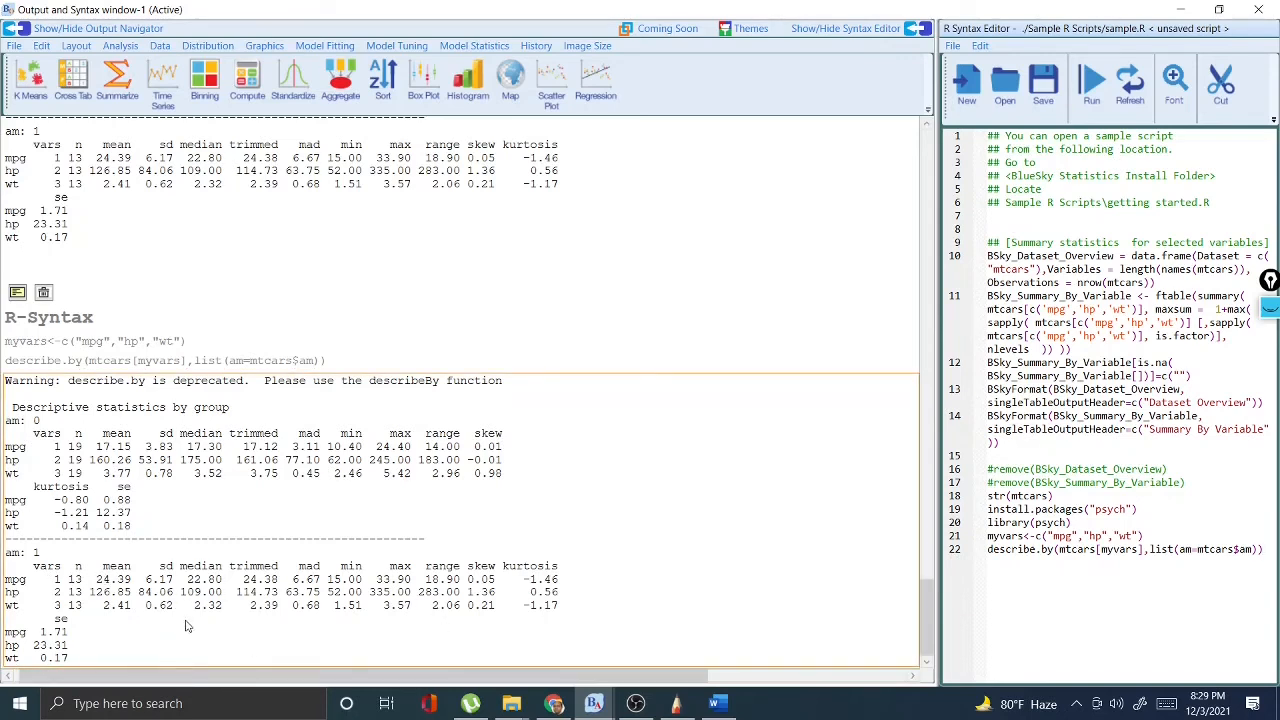
- Copy the latest grouped descriptive statistics output to the clipboard and select script lines 18 to 22
right_click(236, 411)
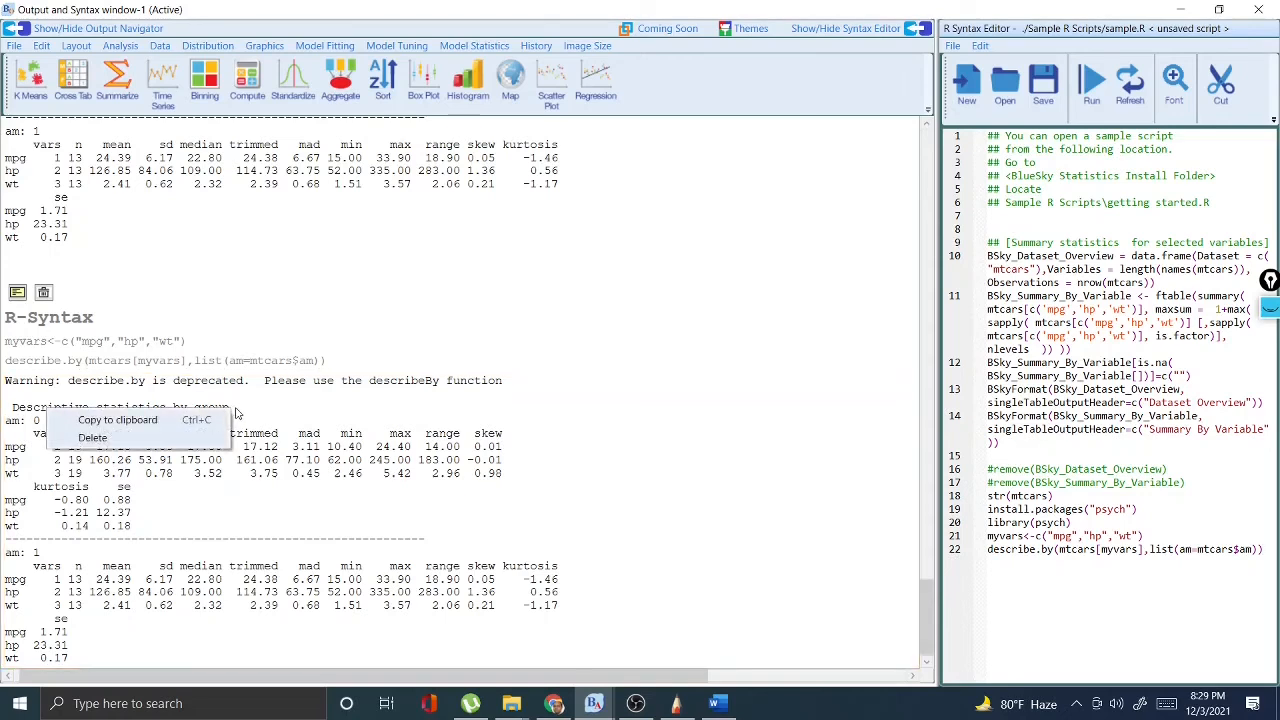
left_click(143, 424)
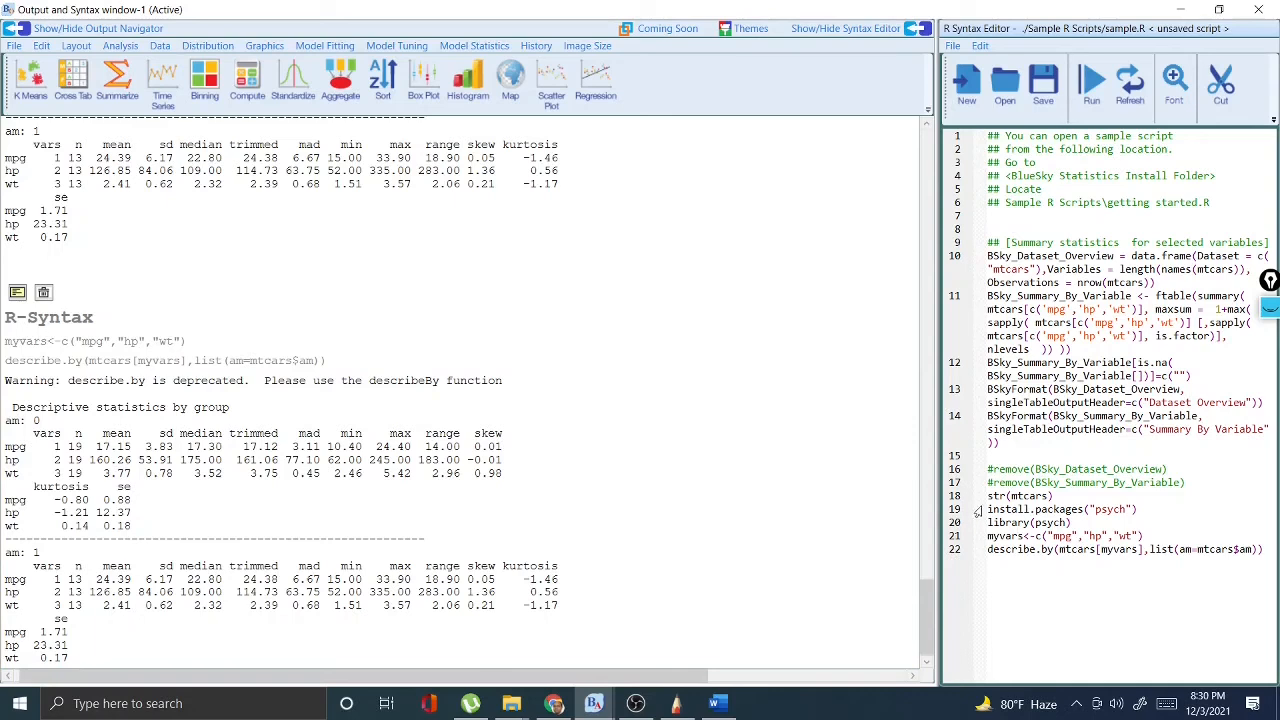
left_click_drag(987, 496, 1270, 567)
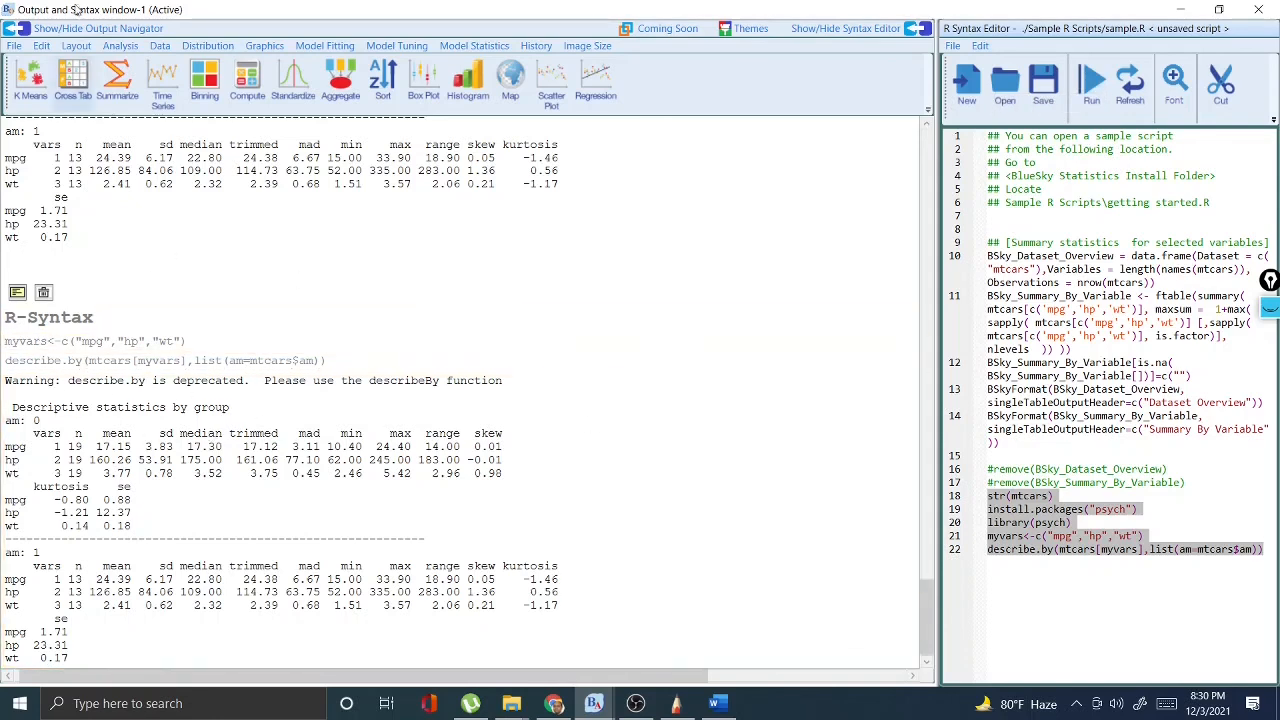
- Run Summary Statistics, all variables on the mtcars dataset and widen the output pane to fit the whole summary table
mouse_move(594, 704)
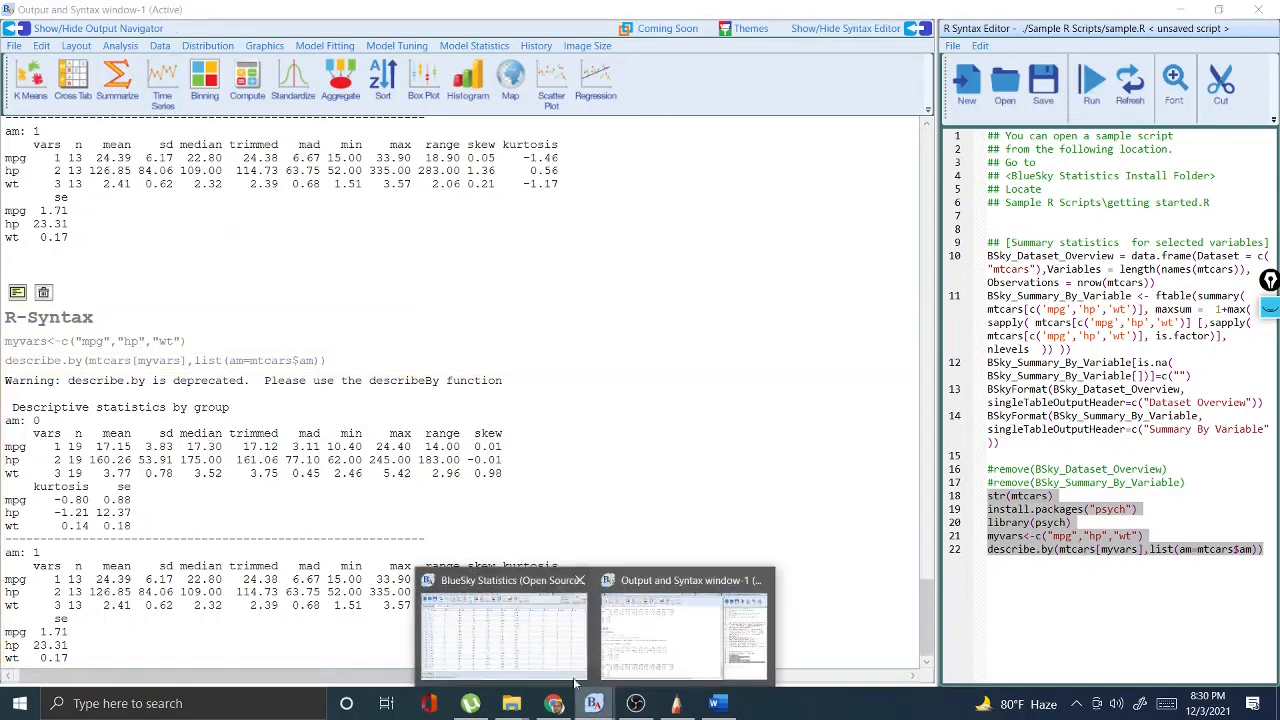
left_click(500, 625)
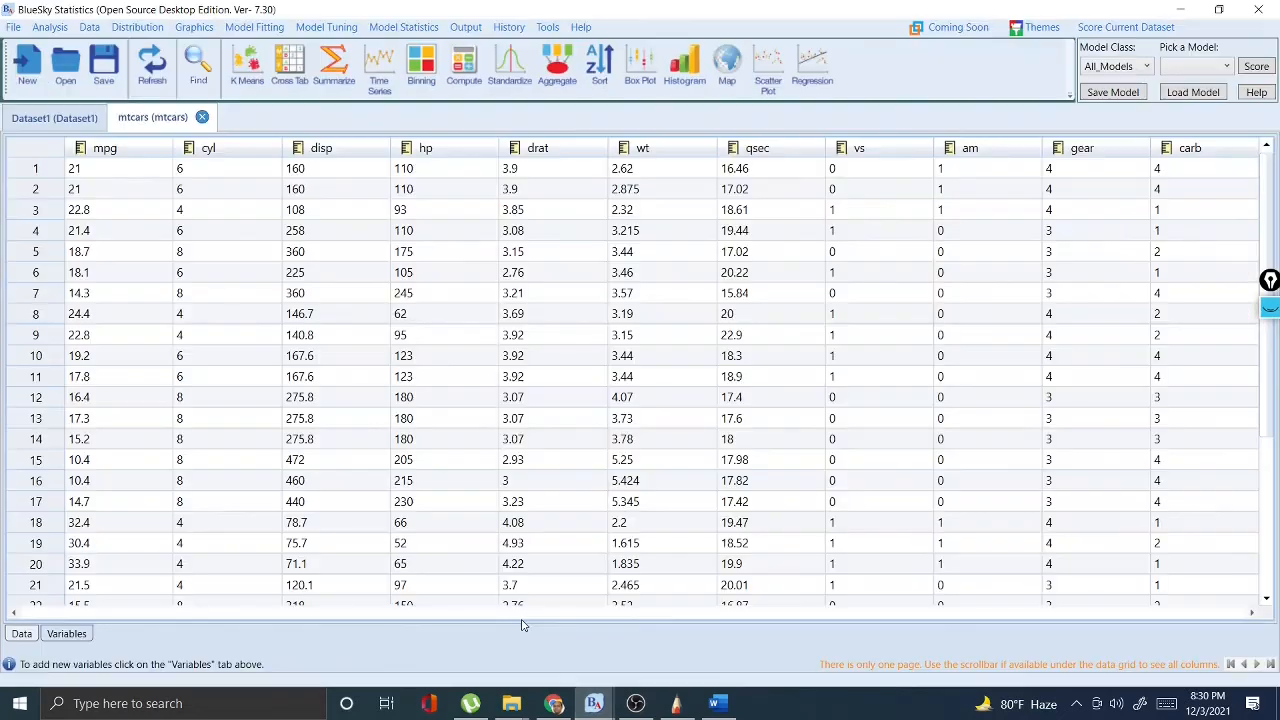
left_click(49, 28)
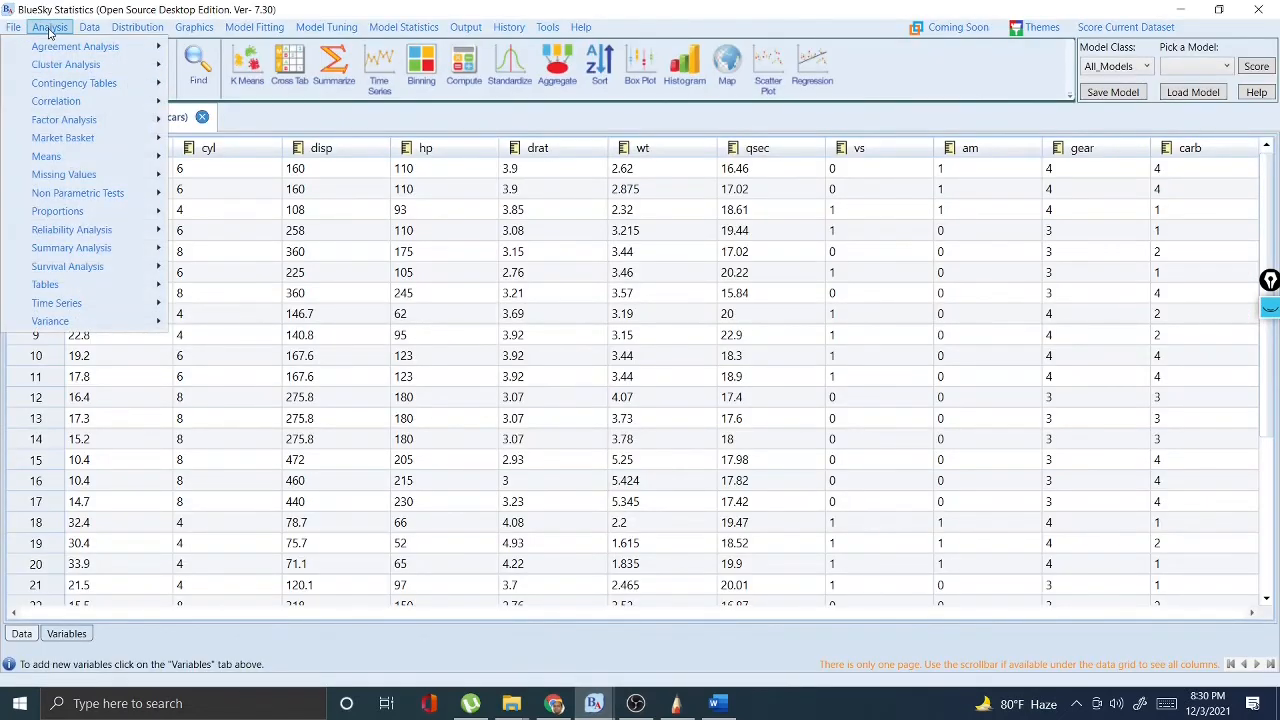
mouse_move(115, 250)
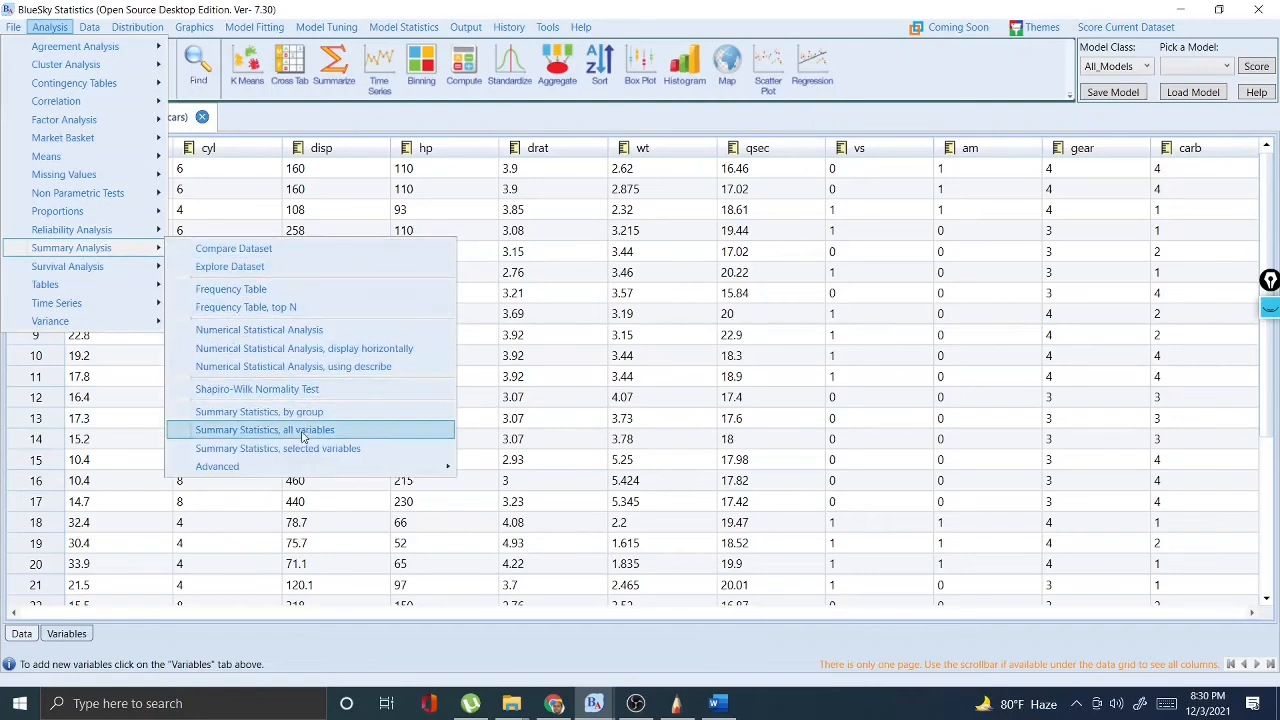
left_click(284, 430)
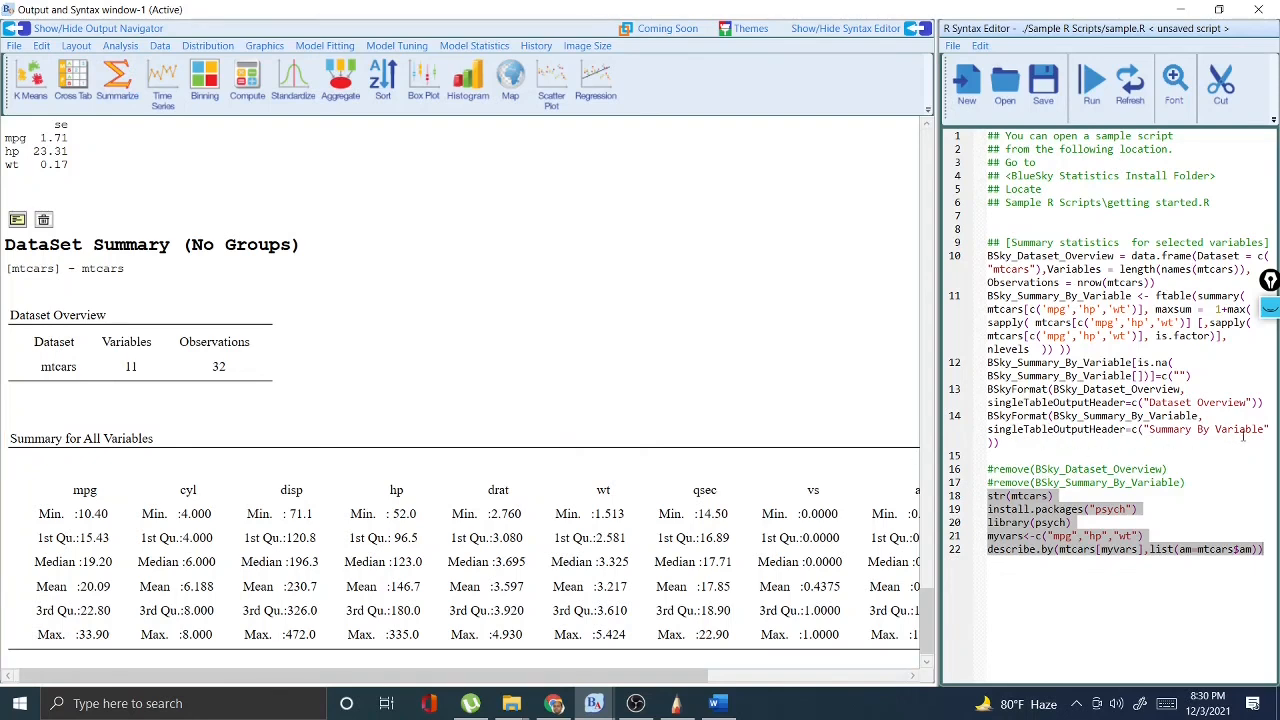
scroll(522, 418, "down", 1)
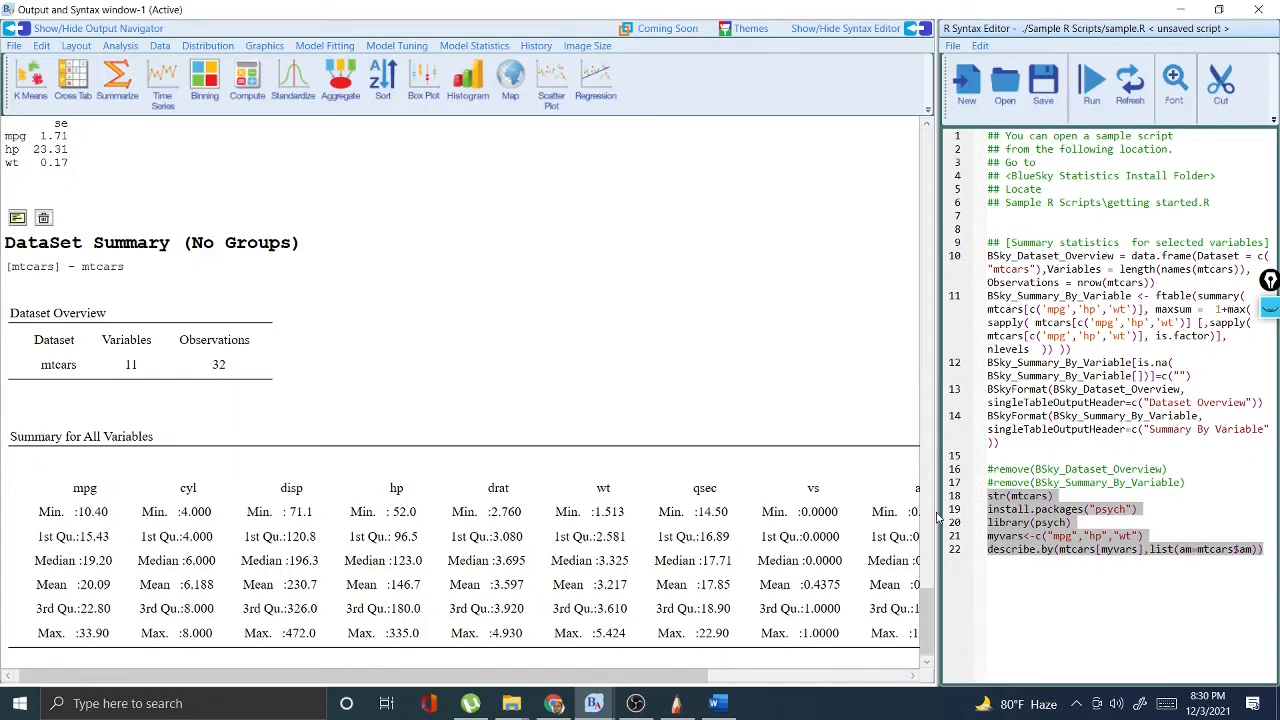
left_click_drag(946, 510, 1200, 510)
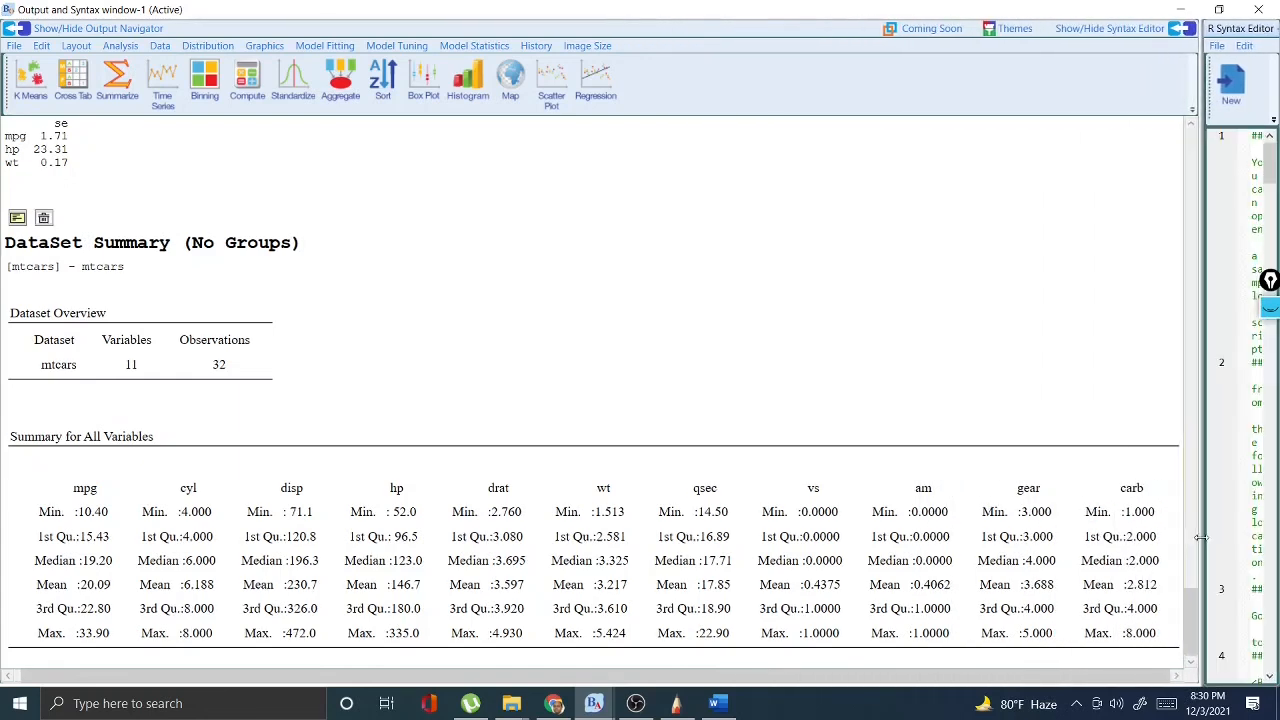